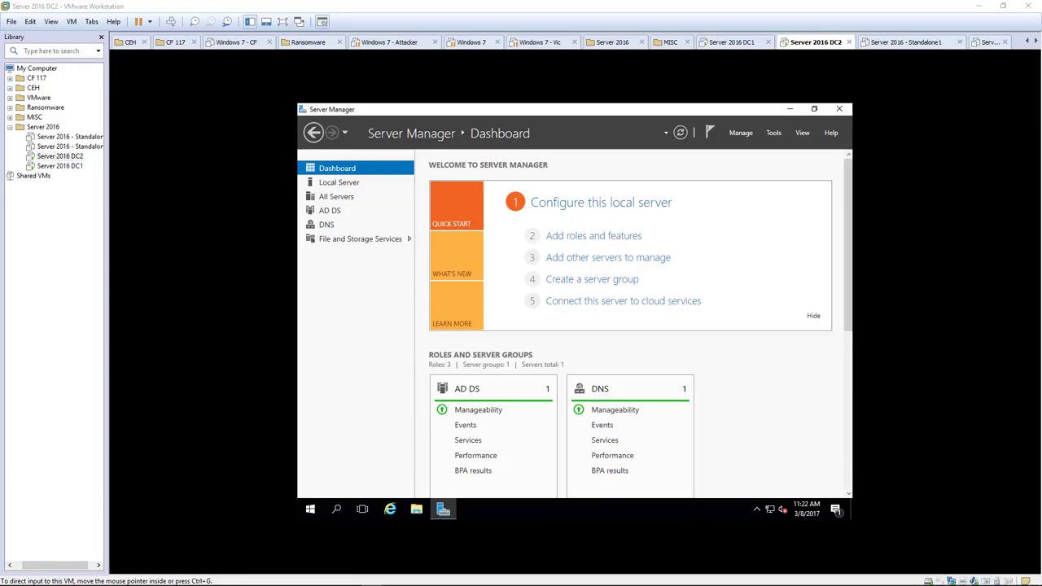
Power on Server 2016 - Standalone1, accepting the sata0:1 reconnect prompt, then return to DC2.
{"action": "left_click", "coordinate": [72, 148]}
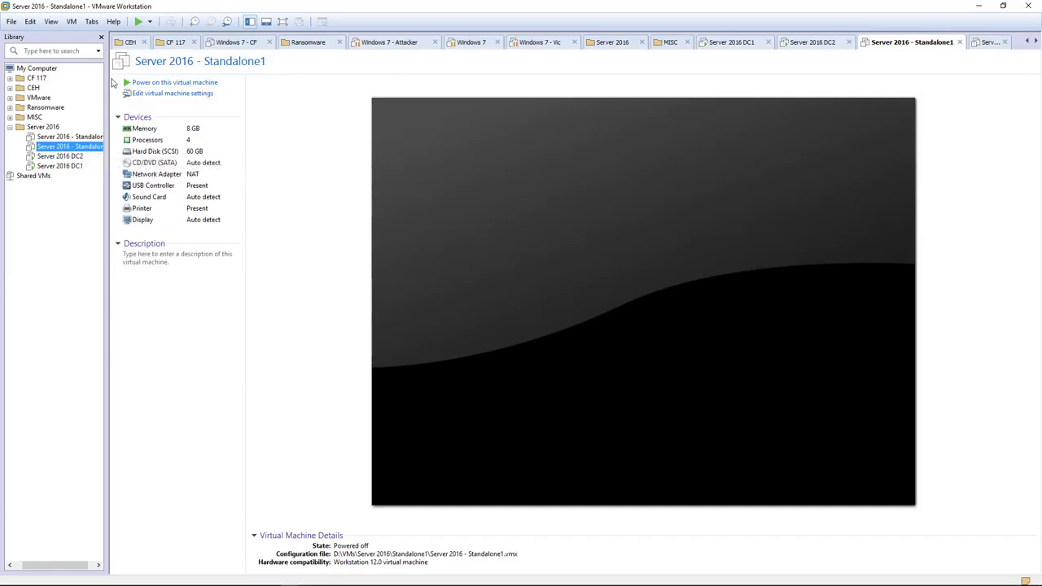
{"action": "left_click", "coordinate": [139, 23]}
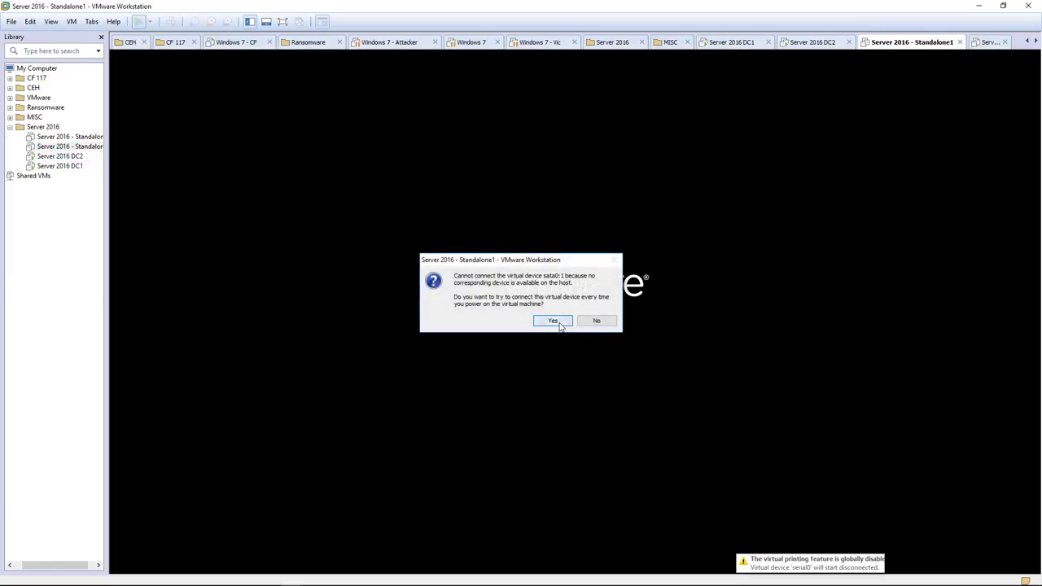
{"action": "left_click", "coordinate": [559, 326]}
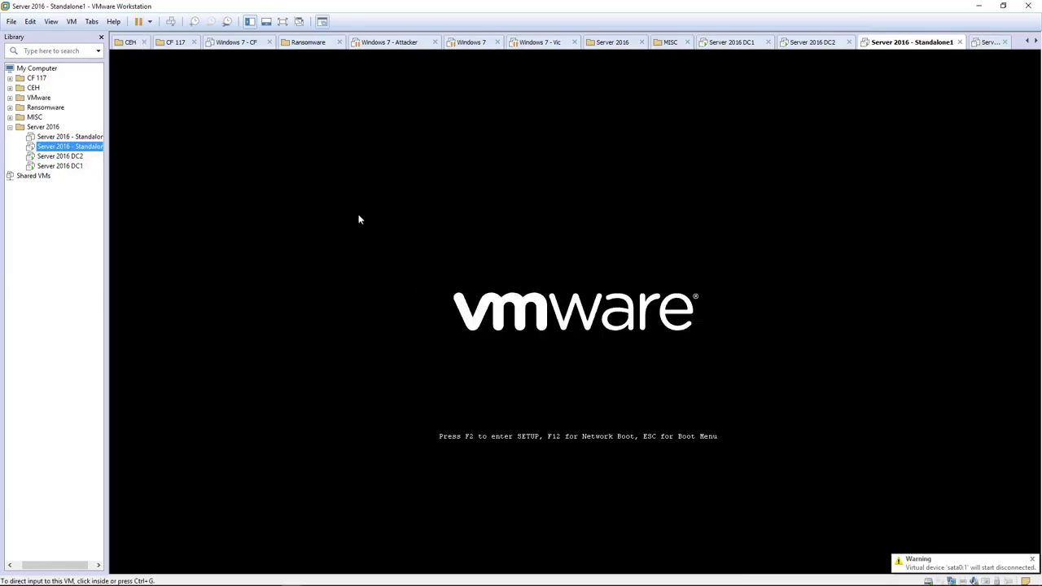
{"action": "left_click", "coordinate": [74, 167]}
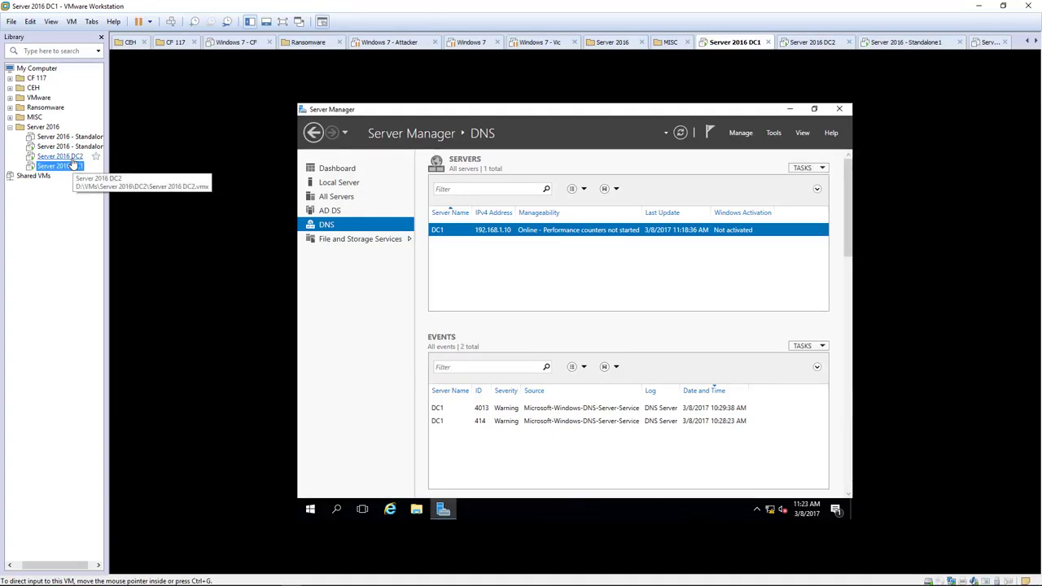
{"action": "left_click", "coordinate": [72, 157]}
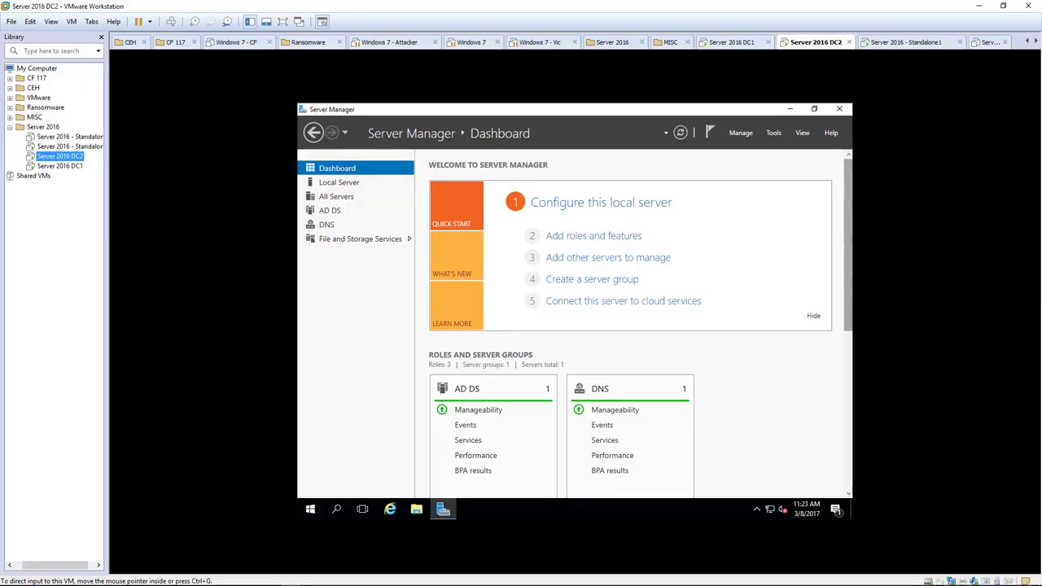
{"action": "left_click", "coordinate": [81, 147]}
Sign in to Standalone1 as Administrator, retrying the password after the incorrect-password error.
{"action": "left_click", "coordinate": [442, 266]}
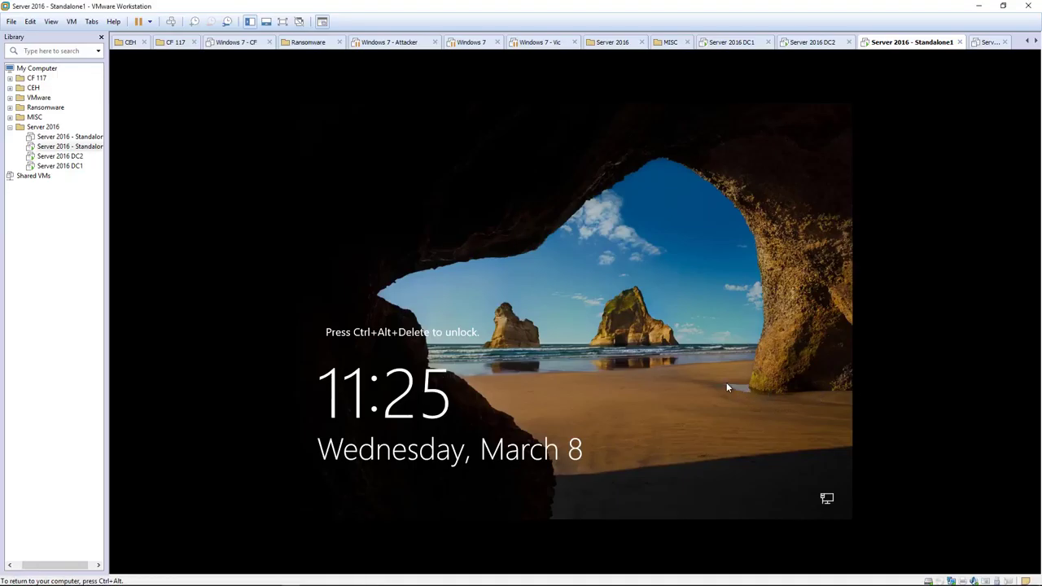
{"action": "key", "text": "ctrl+alt+Insert"}
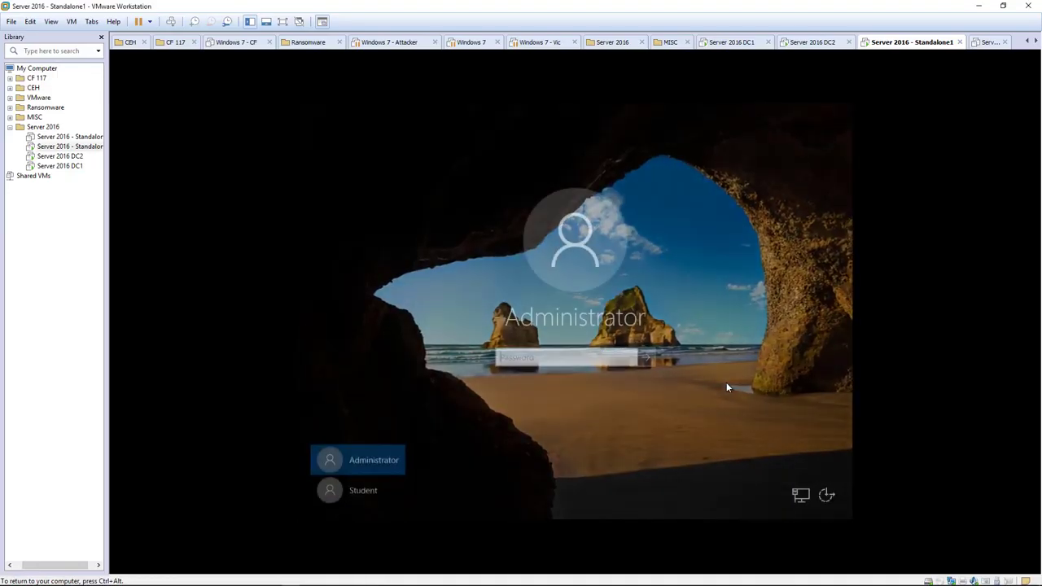
{"action": "type", "text": "Pa"}
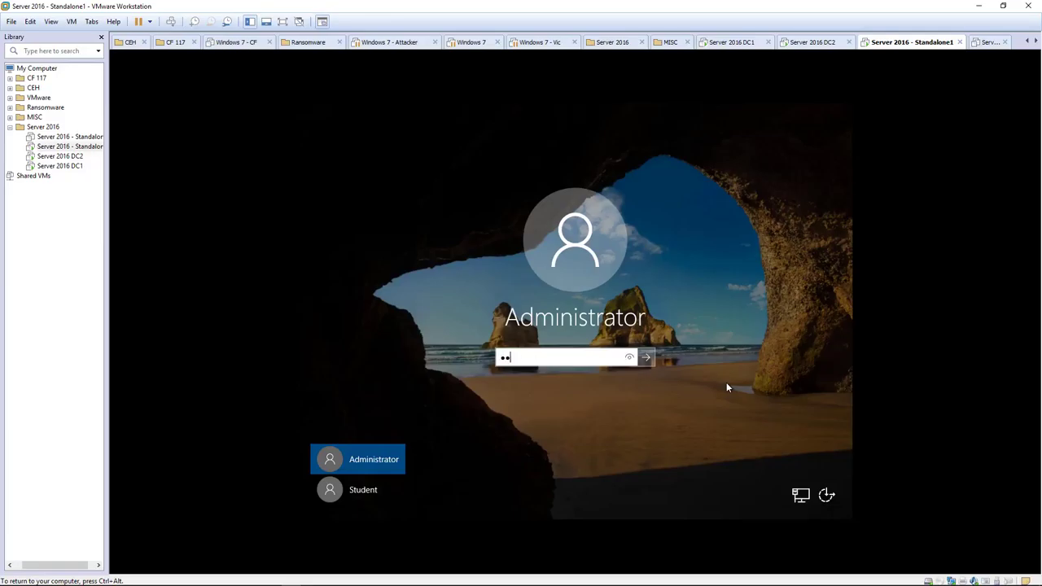
{"action": "key", "text": "Return"}
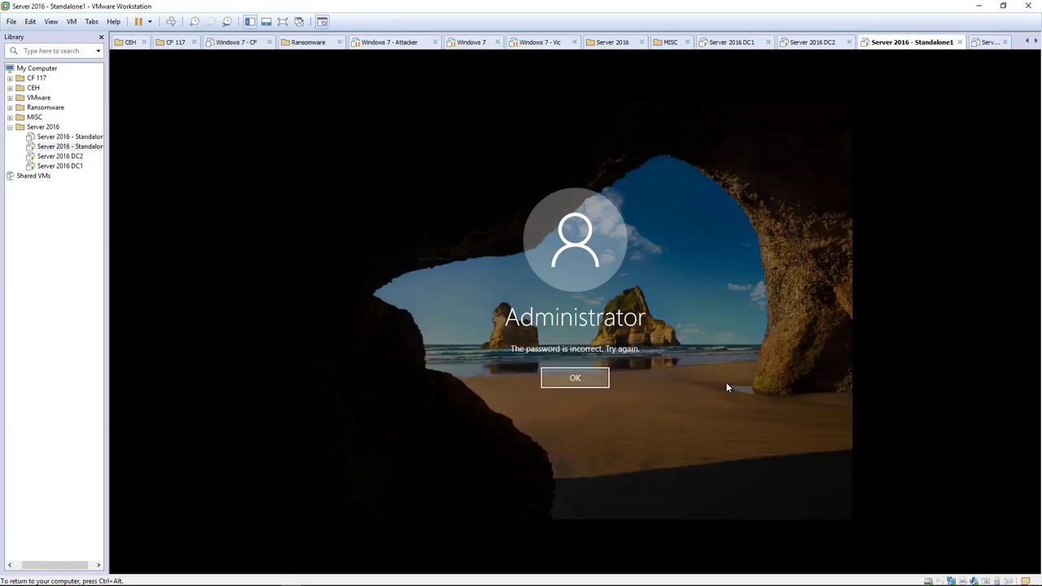
{"action": "key", "text": "Return"}
{"action": "type", "text": "P"}
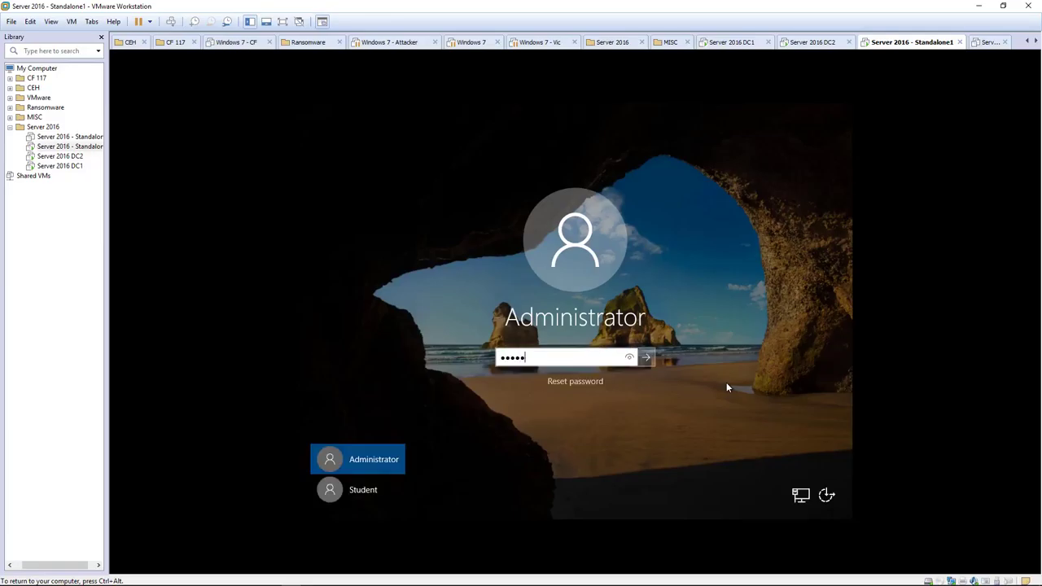
{"action": "type", "text": "0rd"}
{"action": "key", "text": "Return"}
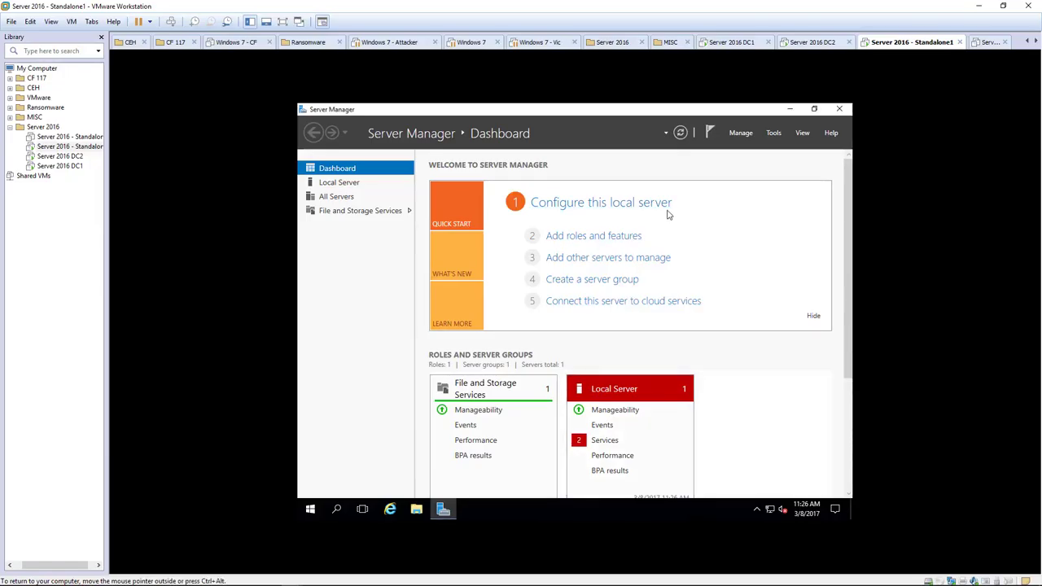
{"action": "left_click", "coordinate": [729, 133]}
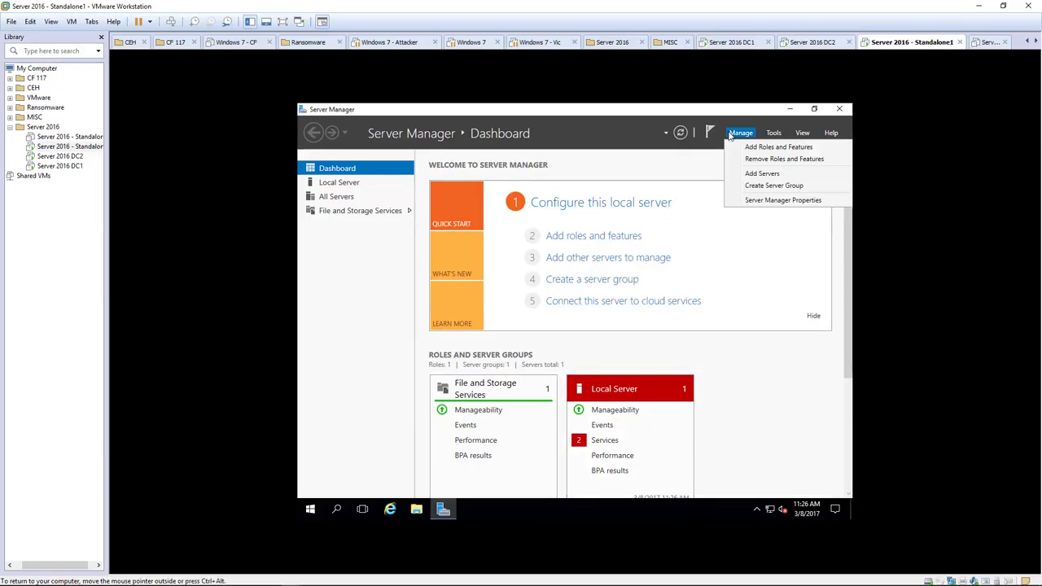
Bring up Ethernet0's IPv4 settings via Network and Sharing Center adapter settings.
{"action": "right_click", "coordinate": [769, 509]}
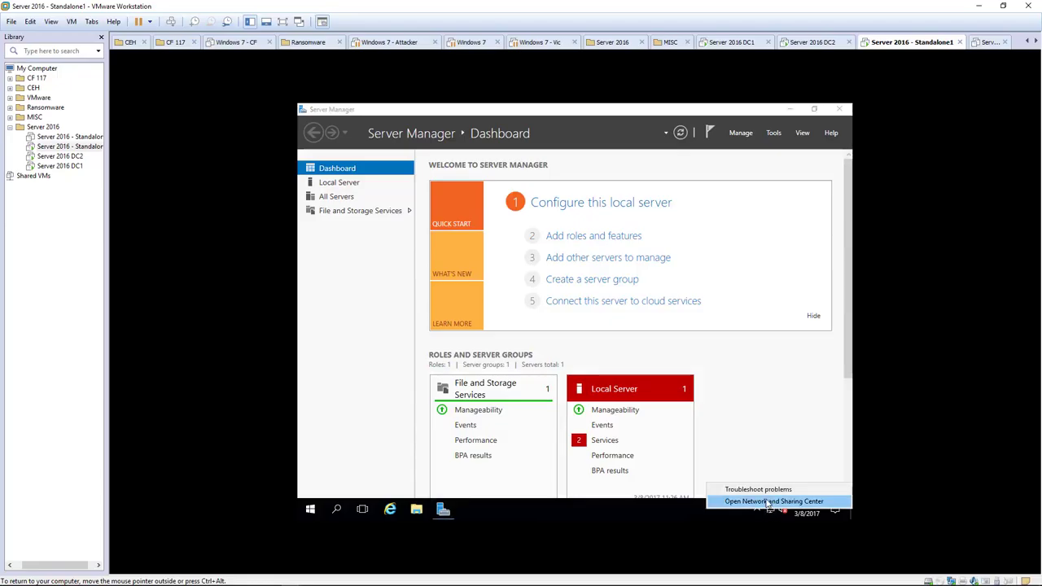
{"action": "left_click", "coordinate": [762, 502]}
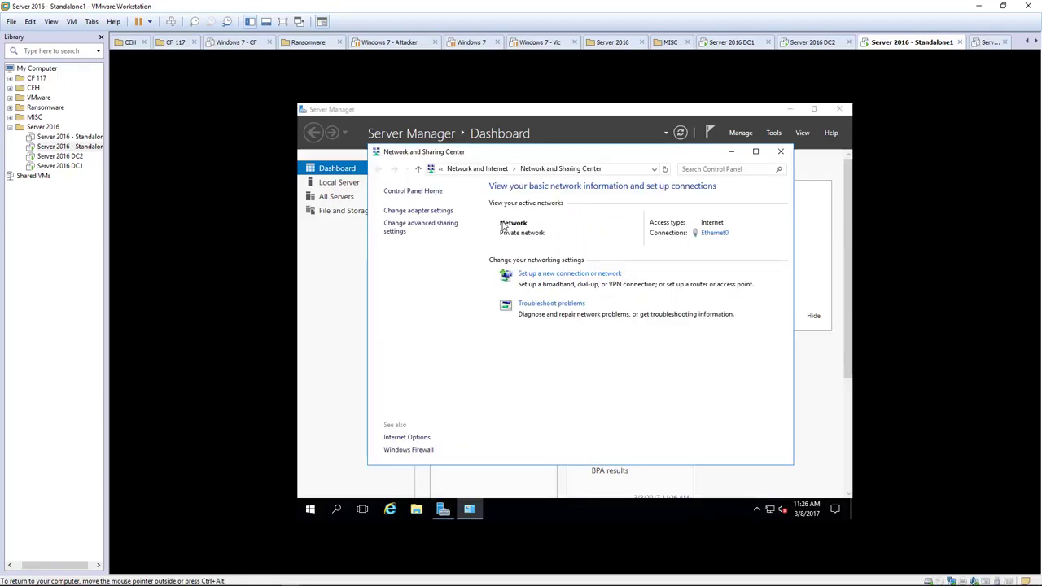
{"action": "left_click", "coordinate": [437, 210]}
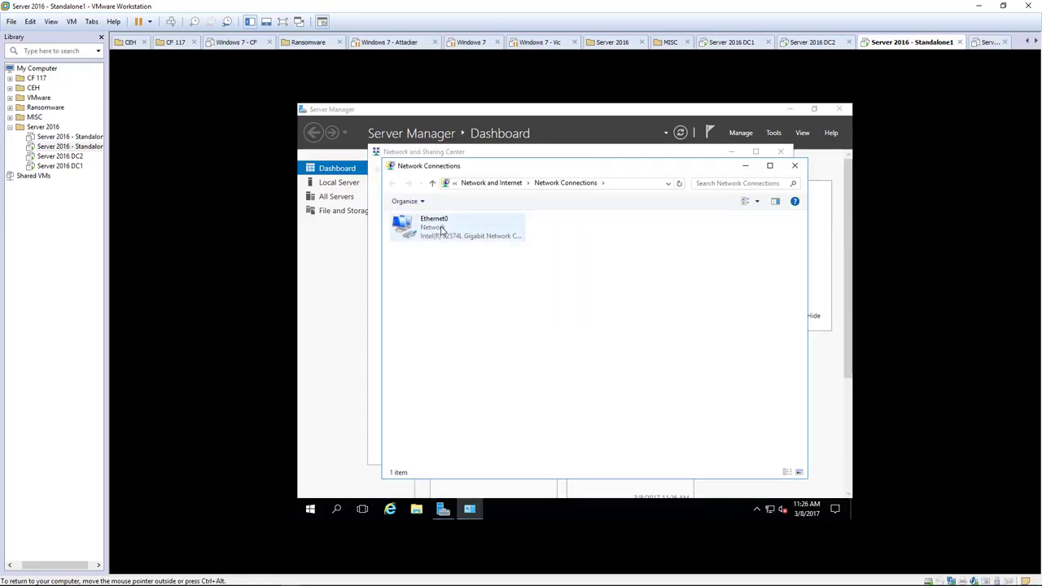
{"action": "left_click", "coordinate": [441, 230]}
{"action": "right_click", "coordinate": [442, 230]}
{"action": "left_click", "coordinate": [459, 333]}
{"action": "double_click", "coordinate": [523, 326]}
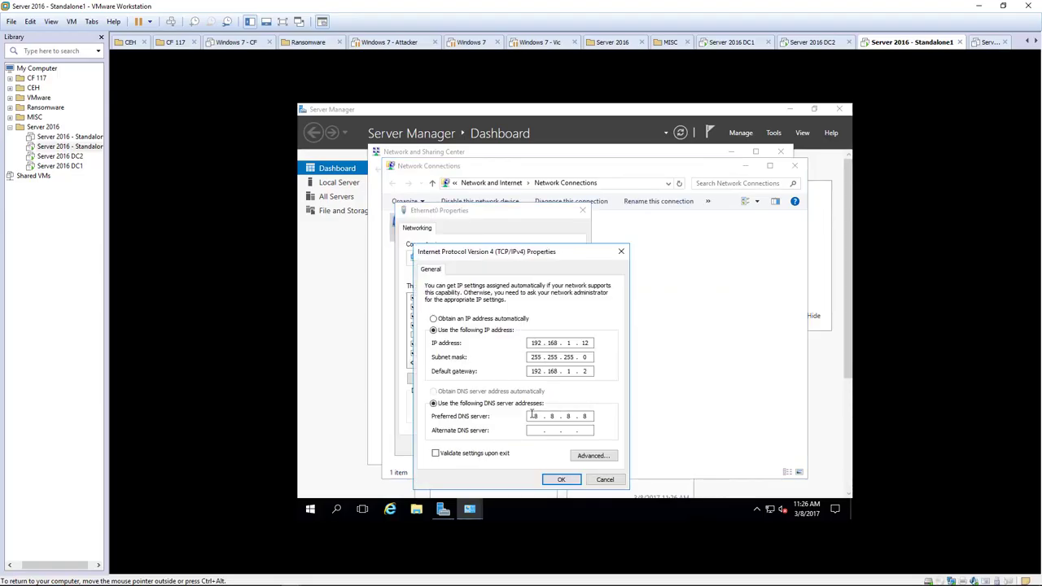
Set DNS servers 192.168.1.10 and 192.168.1.11, save, and close the network windows.
{"action": "type", "text": "92.168.1.11"}
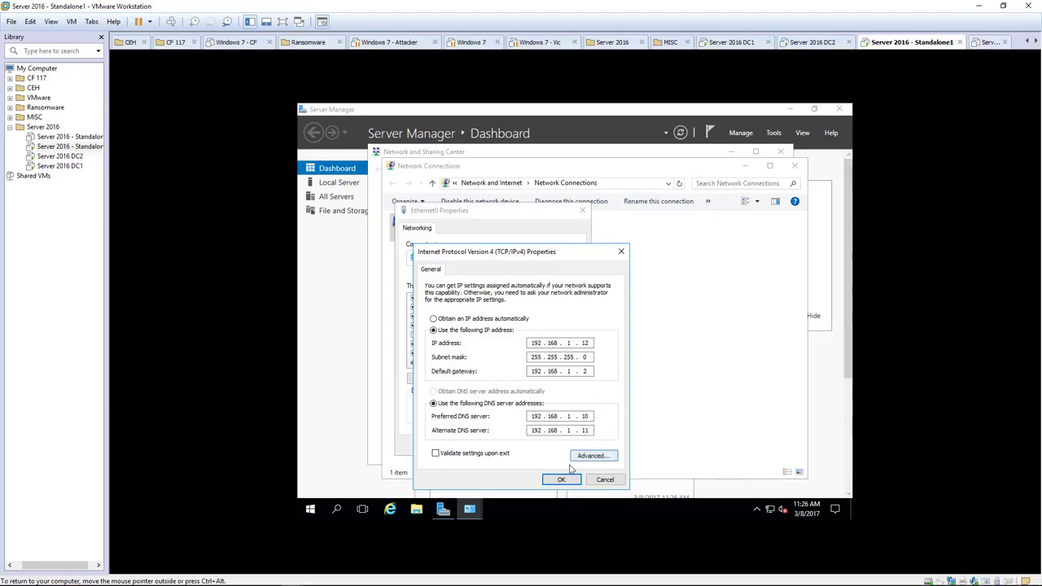
{"action": "left_click", "coordinate": [558, 477]}
{"action": "left_click", "coordinate": [529, 443]}
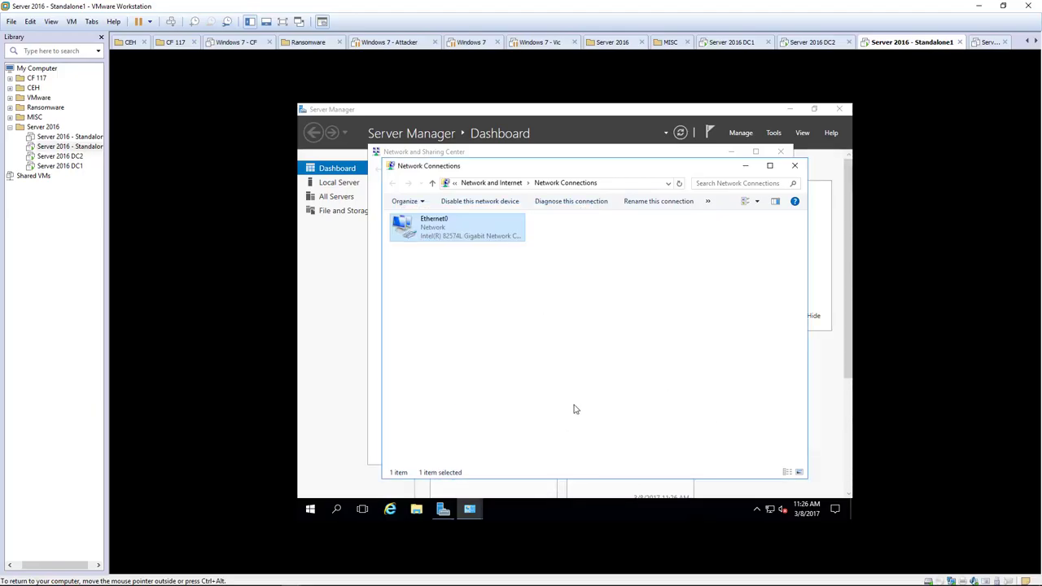
{"action": "left_click", "coordinate": [567, 349]}
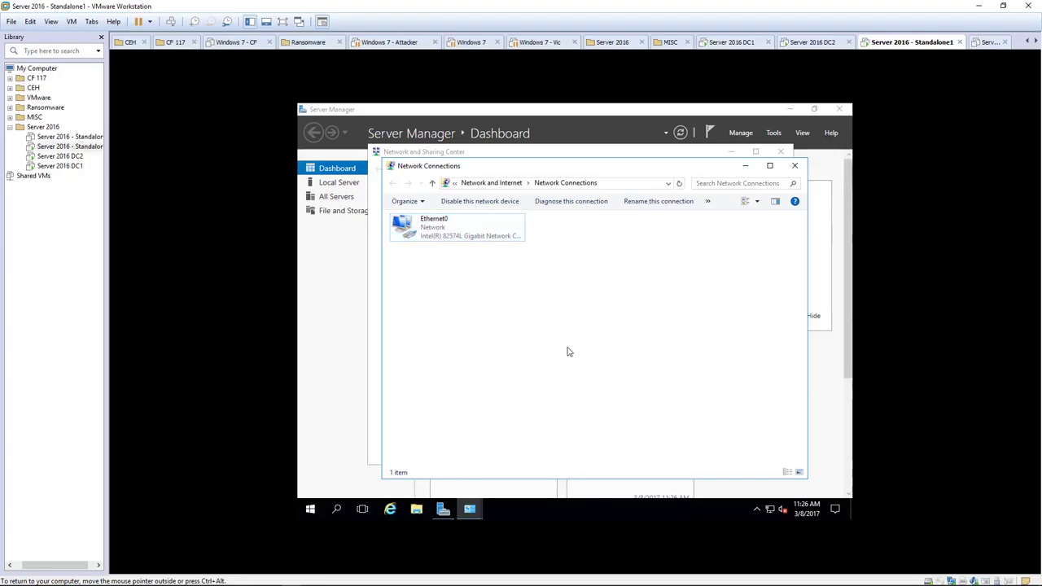
{"action": "left_click", "coordinate": [790, 166]}
{"action": "left_click", "coordinate": [781, 152]}
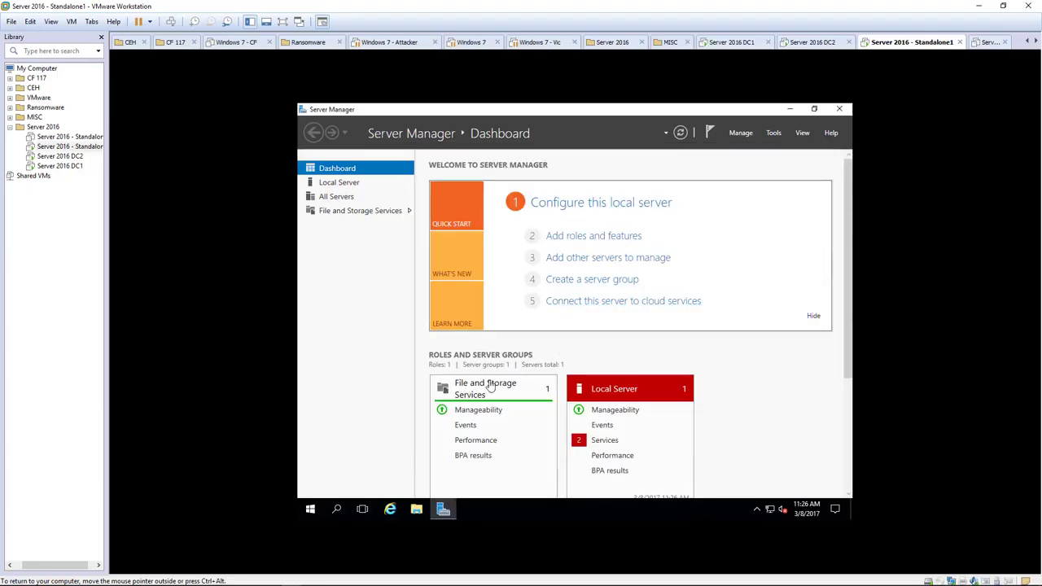
{"action": "right_click", "coordinate": [309, 507]}
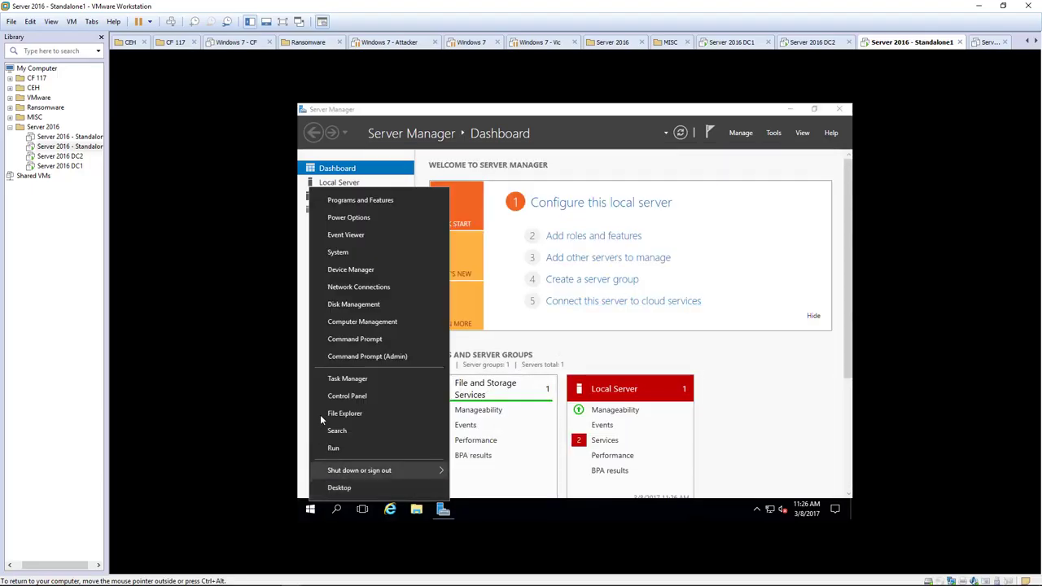
{"action": "left_click", "coordinate": [356, 337]}
{"action": "type", "text": "pi"}
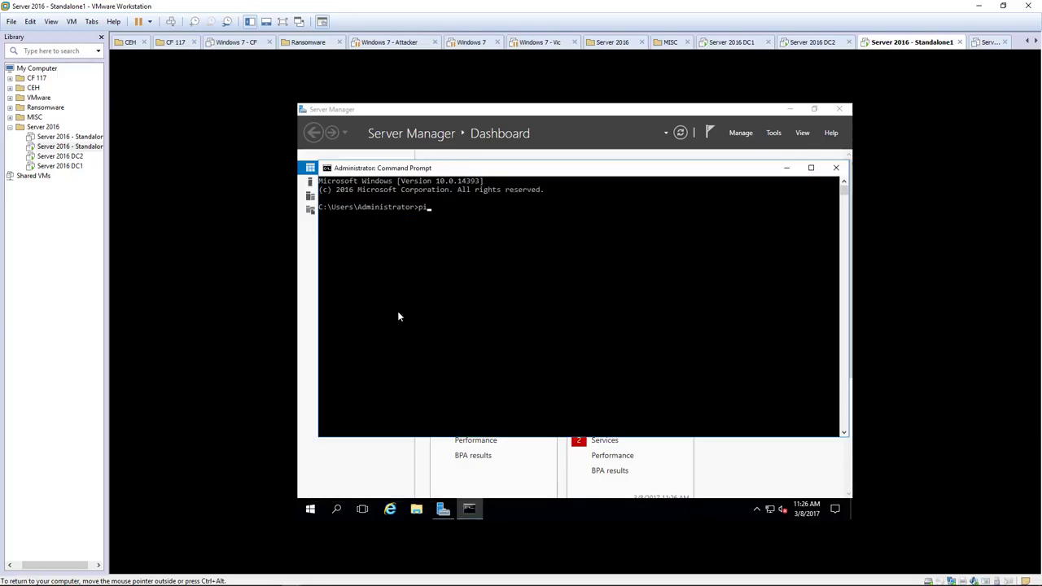
{"action": "type", "text": "ng ace.local"}
{"action": "key", "text": "Return"}
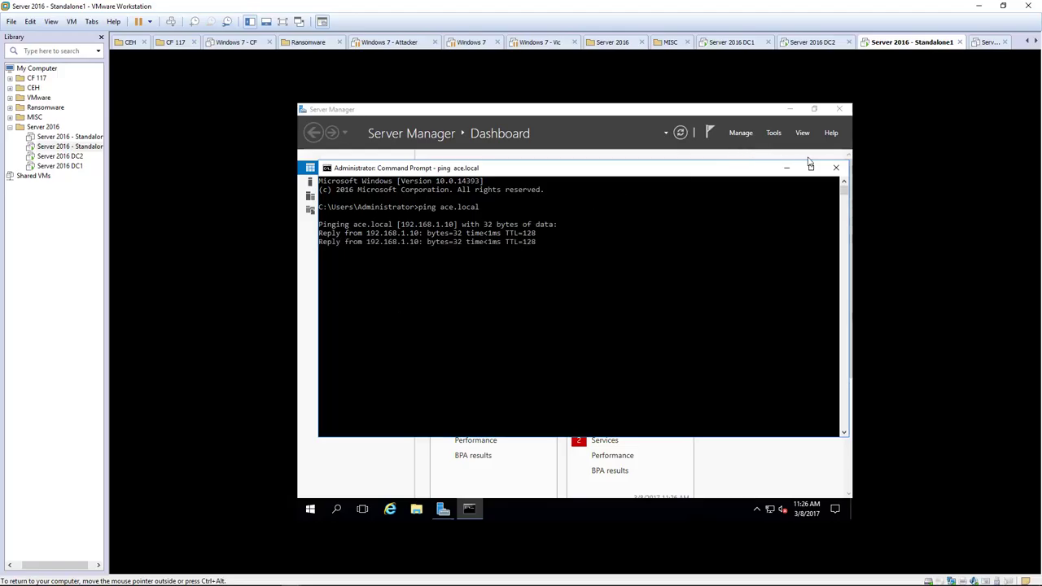
{"action": "left_click", "coordinate": [835, 168]}
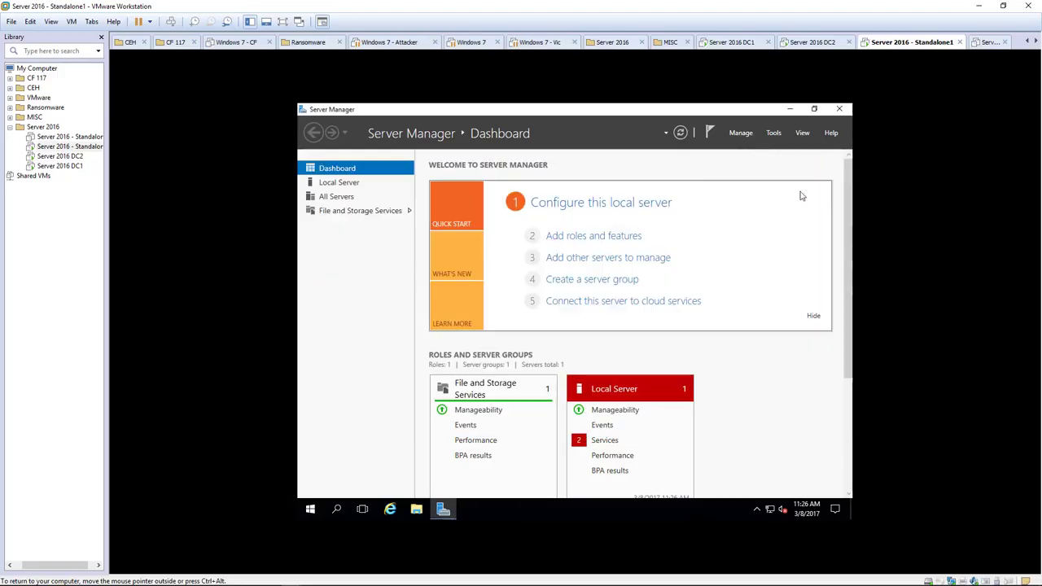
Launch the Add Roles and Features wizard and advance to the Server Roles page.
{"action": "left_click", "coordinate": [739, 135]}
{"action": "left_click", "coordinate": [749, 146]}
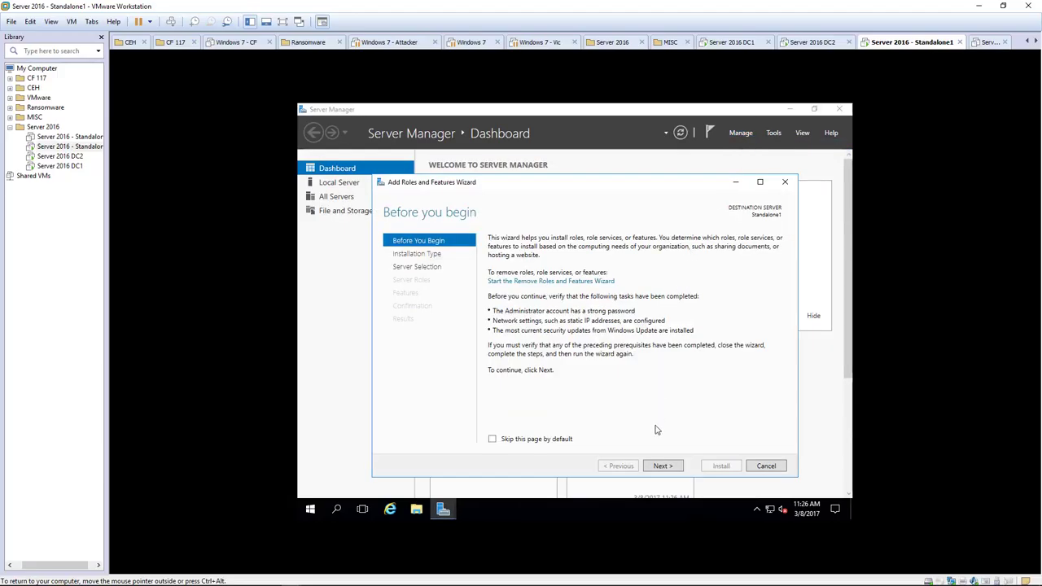
{"action": "left_click", "coordinate": [662, 466]}
{"action": "left_click", "coordinate": [662, 467]}
{"action": "left_click", "coordinate": [662, 466]}
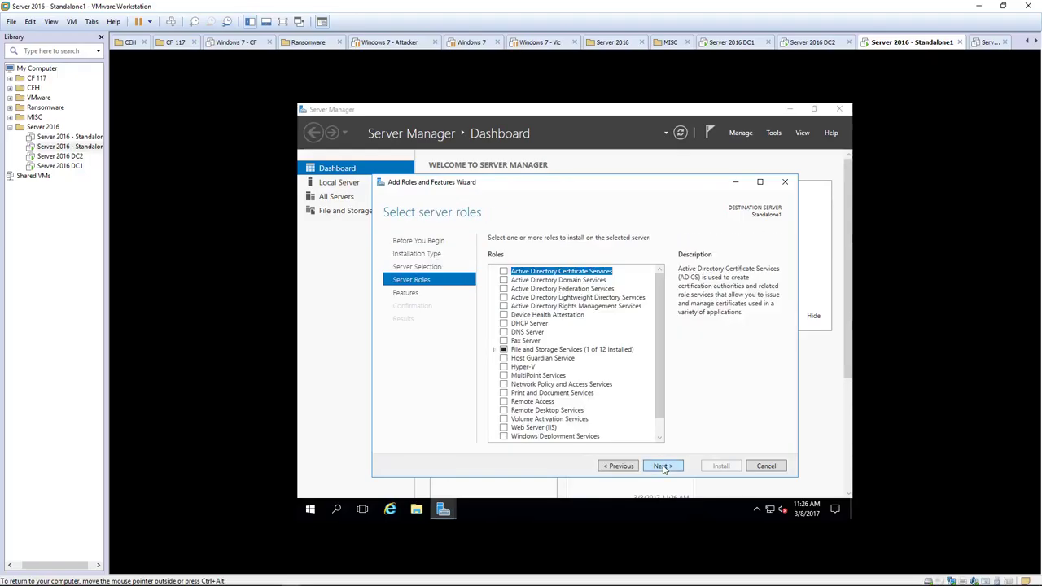
{"action": "left_click", "coordinate": [662, 467]}
{"action": "left_click", "coordinate": [609, 467]}
Add the Active Directory Domain Services role with its required features and start installing.
{"action": "left_click", "coordinate": [506, 280]}
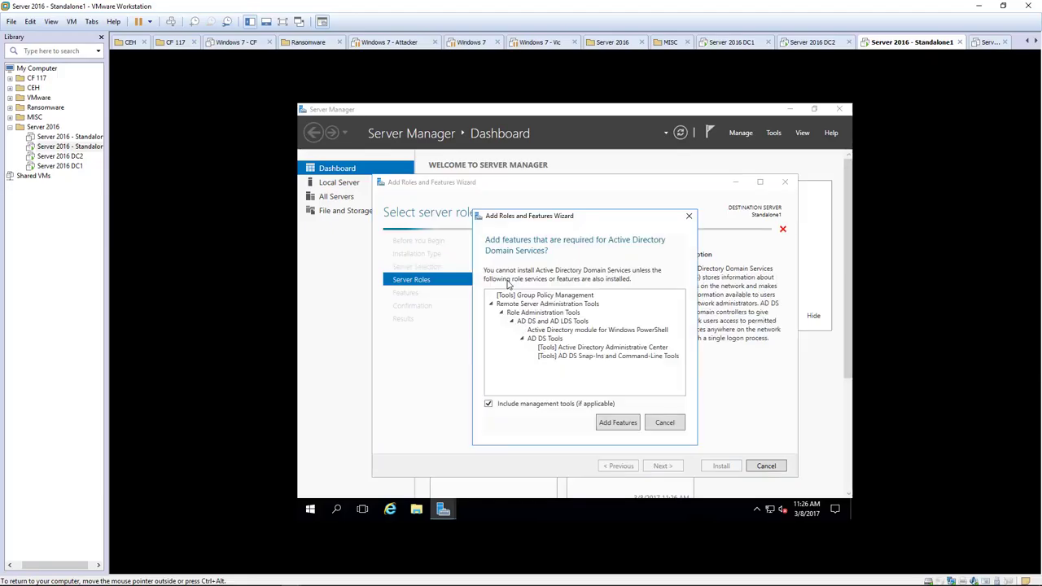
{"action": "left_click", "coordinate": [612, 422]}
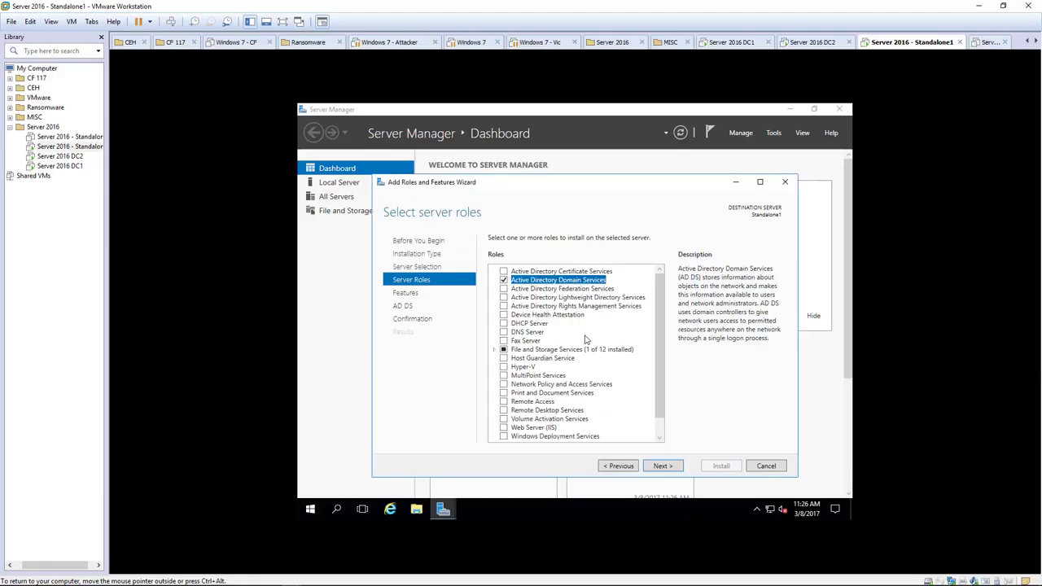
{"action": "left_click", "coordinate": [662, 465]}
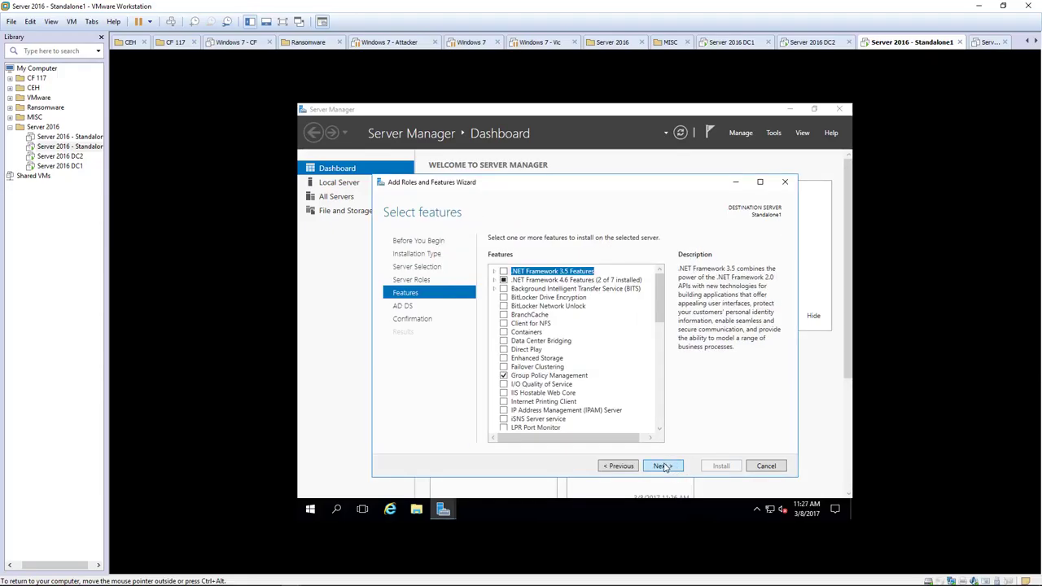
{"action": "left_click", "coordinate": [663, 466]}
{"action": "left_click", "coordinate": [662, 466]}
{"action": "left_click", "coordinate": [709, 466]}
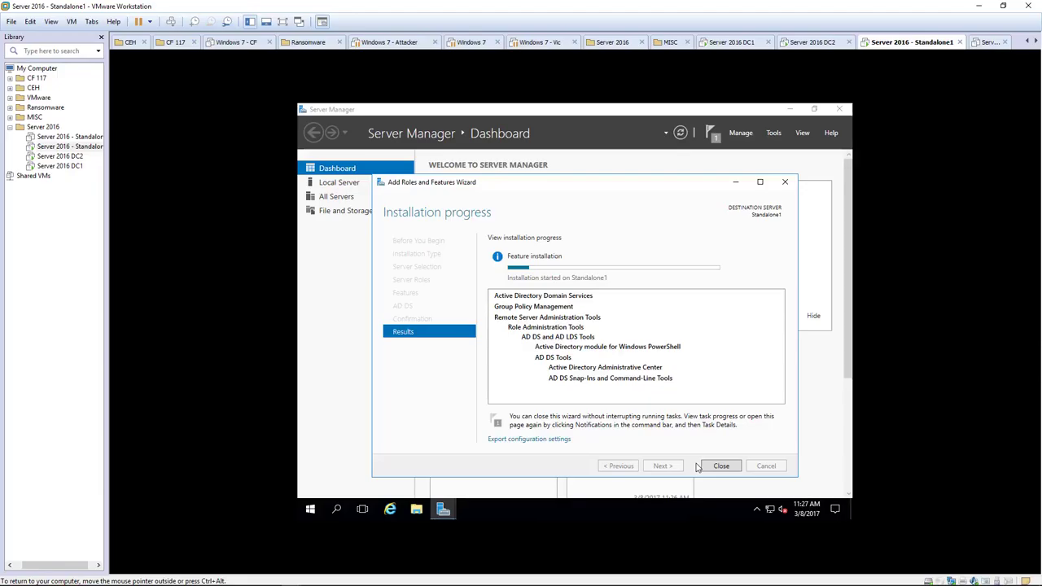
{"action": "left_click", "coordinate": [334, 307]}
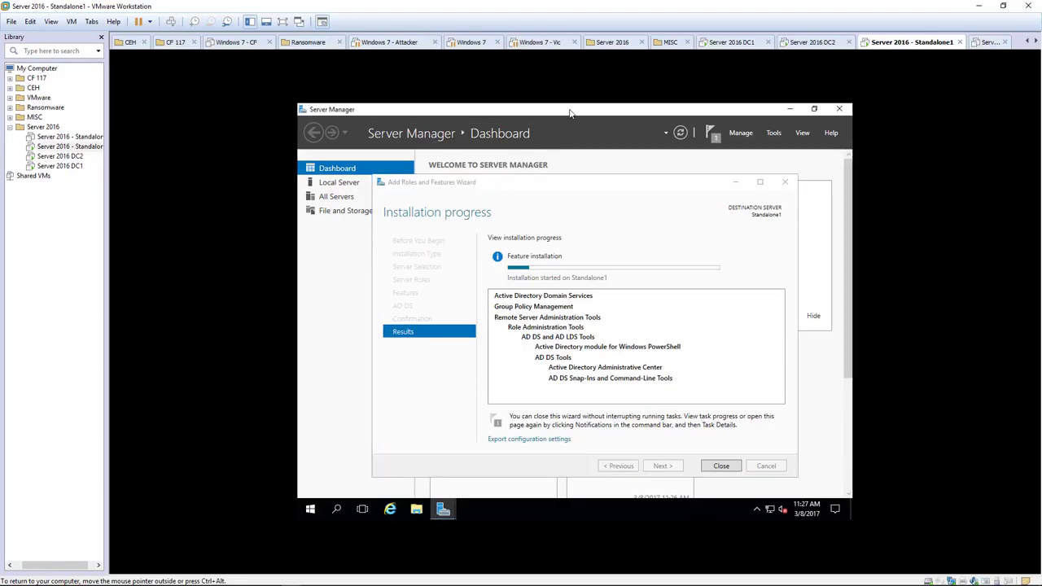
View Local Server properties while AD DS installs, then close the finished wizard.
{"action": "left_click_drag", "start_coordinate": [559, 186], "coordinate": [561, 288]}
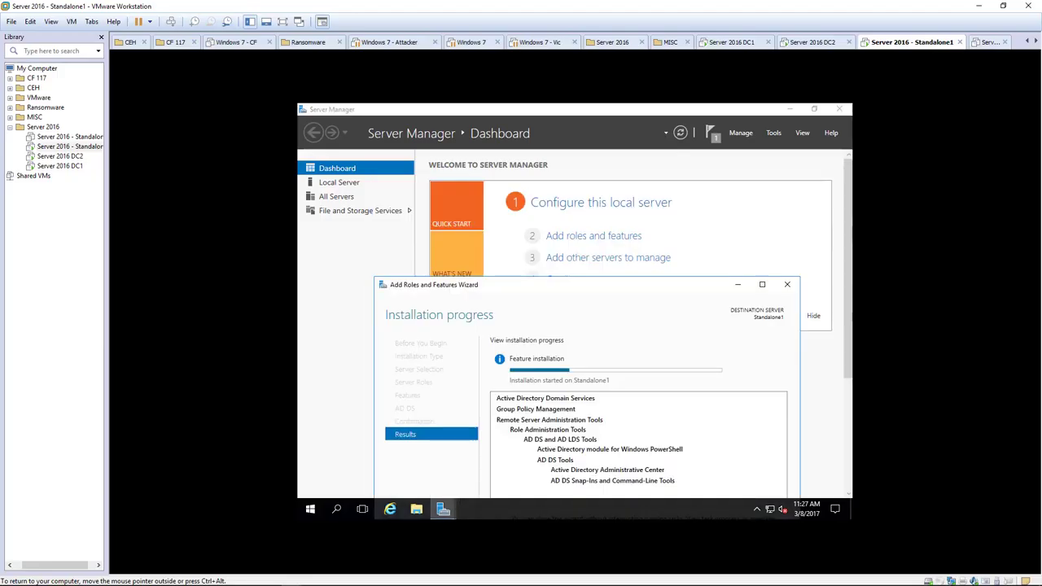
{"action": "left_click", "coordinate": [329, 183]}
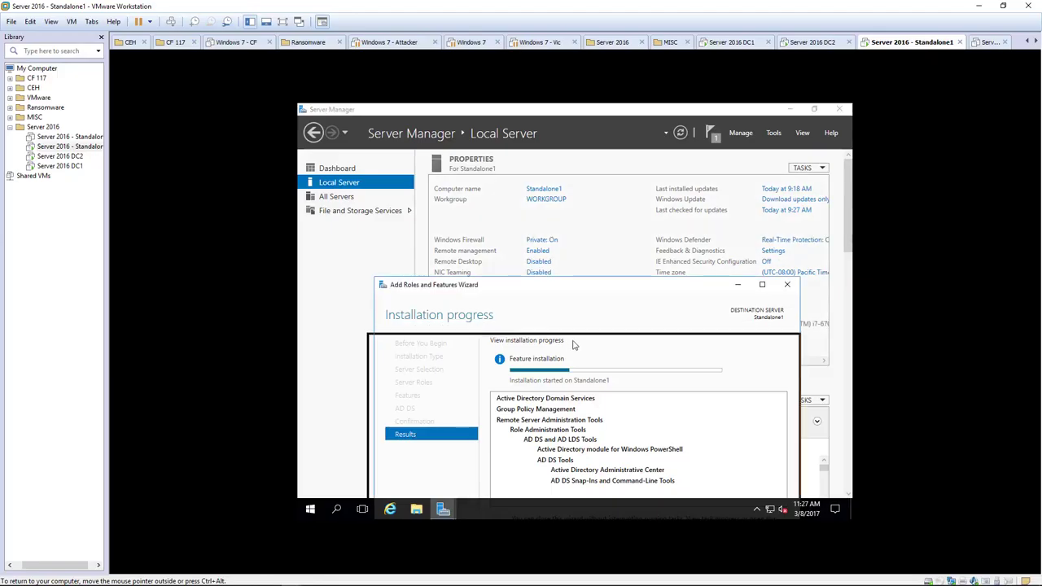
{"action": "left_click_drag", "start_coordinate": [576, 288], "coordinate": [610, 283]}
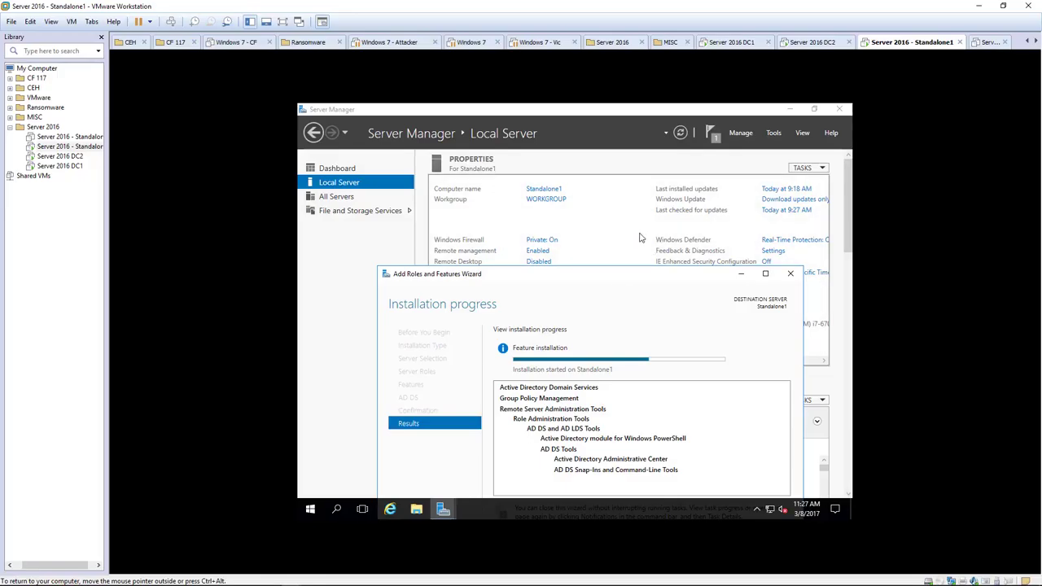
{"action": "left_click_drag", "start_coordinate": [585, 275], "coordinate": [598, 217]}
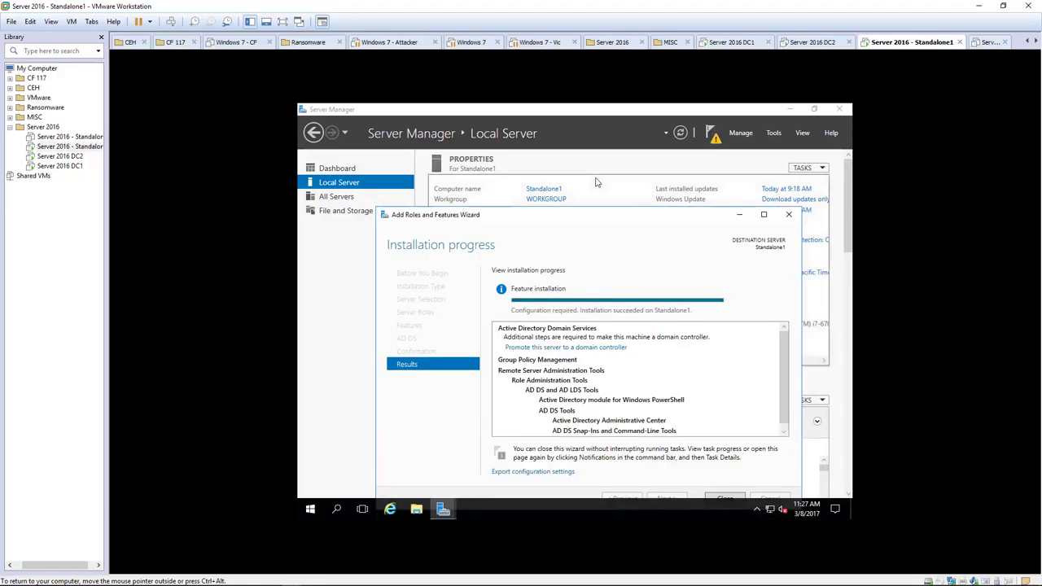
{"action": "left_click", "coordinate": [720, 498]}
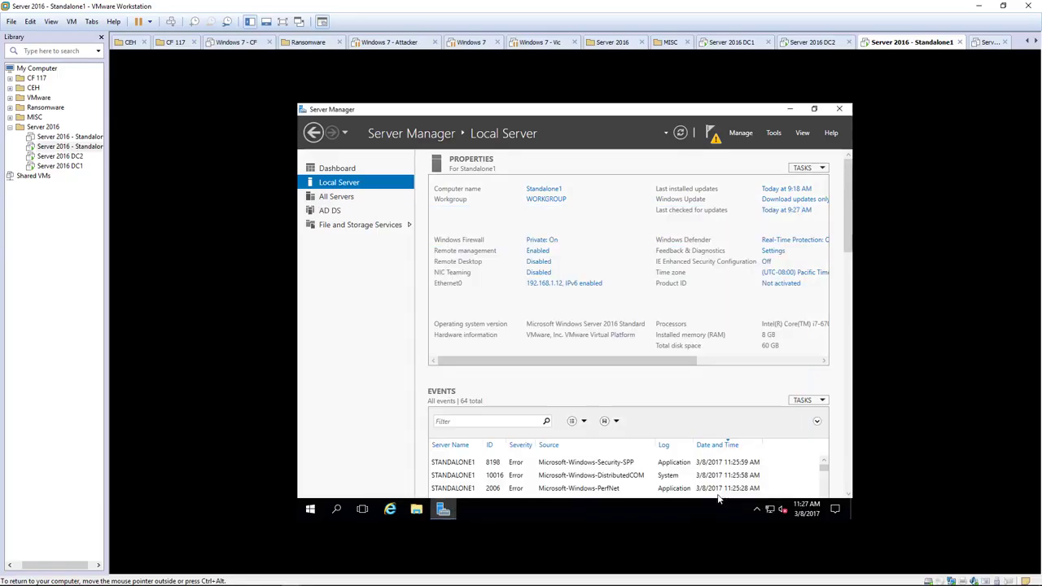
Start domain controller promotion, adding a new Child Domain to an existing forest.
{"action": "left_click", "coordinate": [712, 138]}
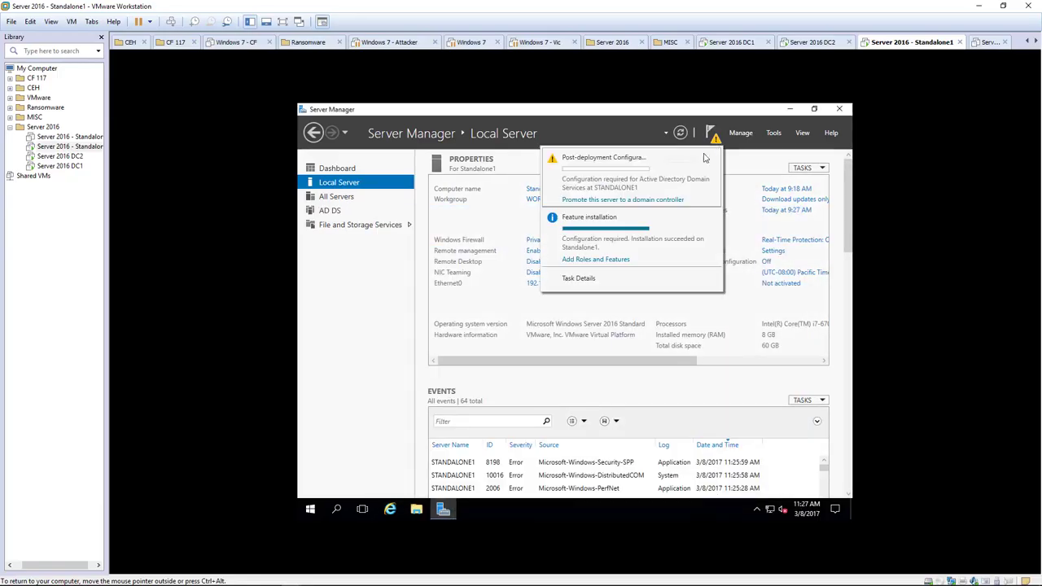
{"action": "left_click", "coordinate": [651, 199]}
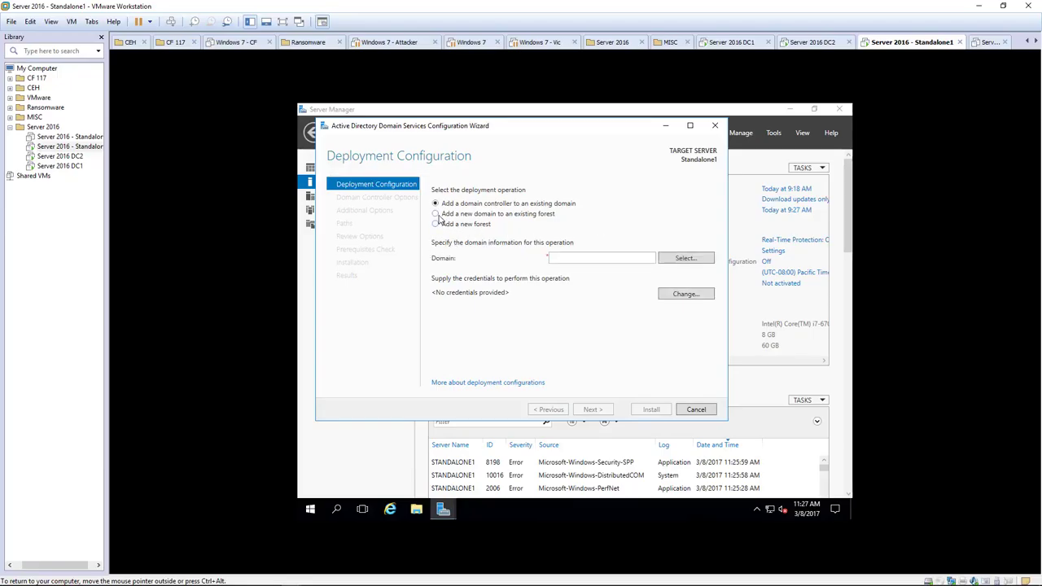
{"action": "left_click", "coordinate": [436, 214]}
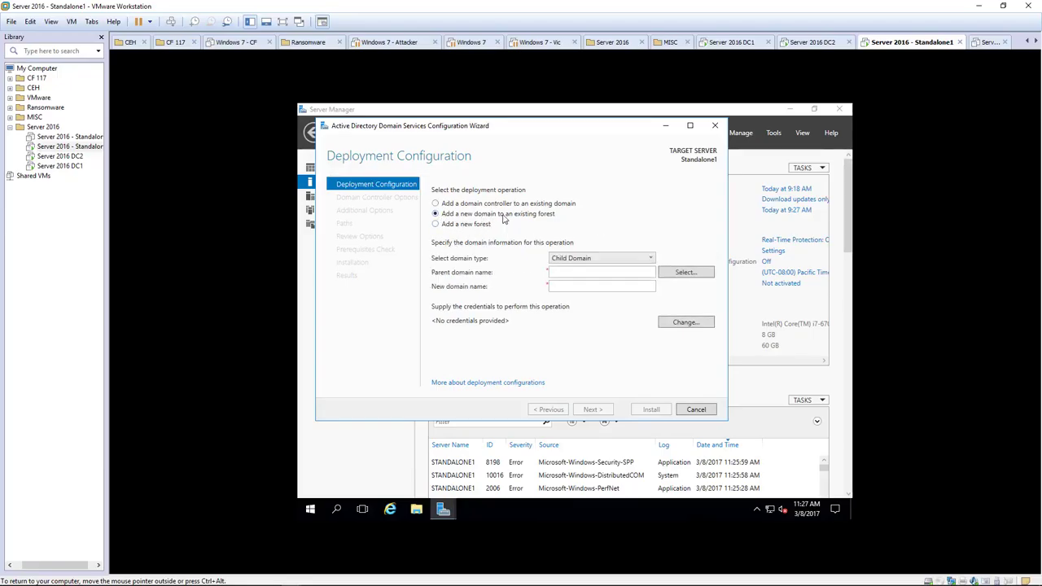
{"action": "left_click", "coordinate": [595, 259]}
{"action": "left_click", "coordinate": [570, 271]}
Enter ace.local as the parent domain and dismiss the SmartScreen prompt.
{"action": "type", "text": "ace.local"}
{"action": "key", "text": "Tab"}
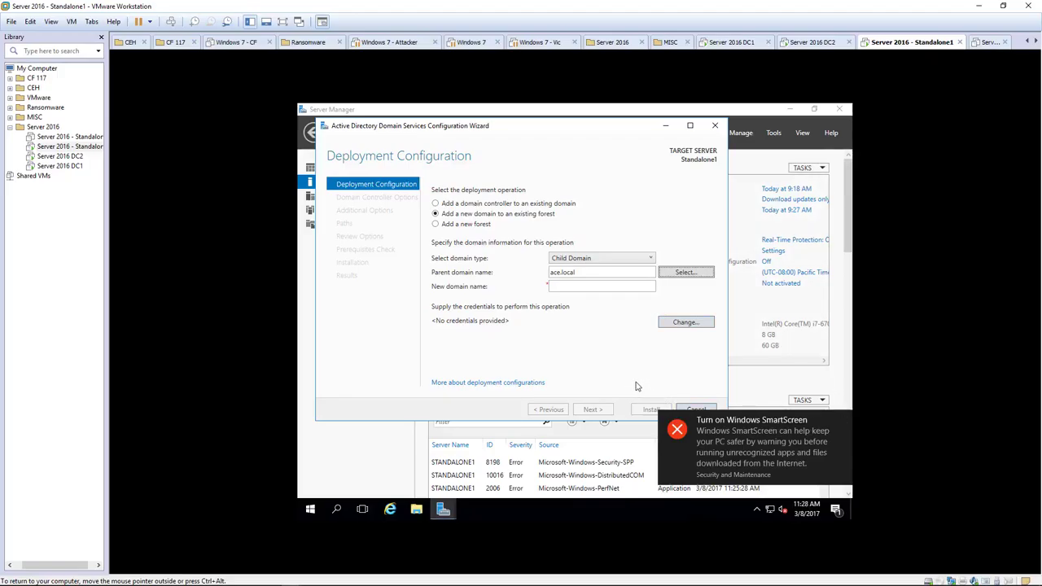
{"action": "left_click", "coordinate": [756, 453]}
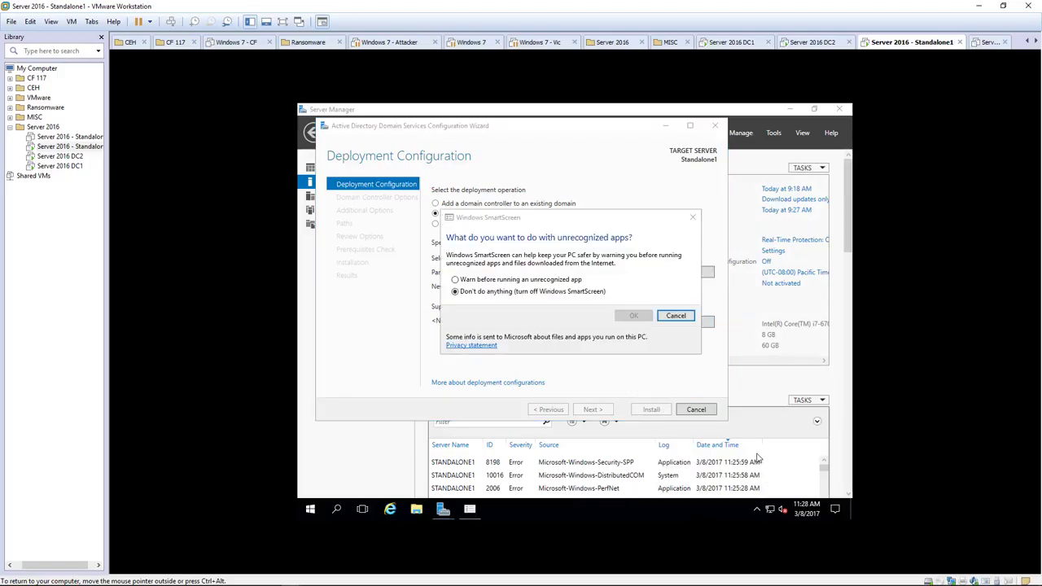
{"action": "left_click", "coordinate": [674, 316]}
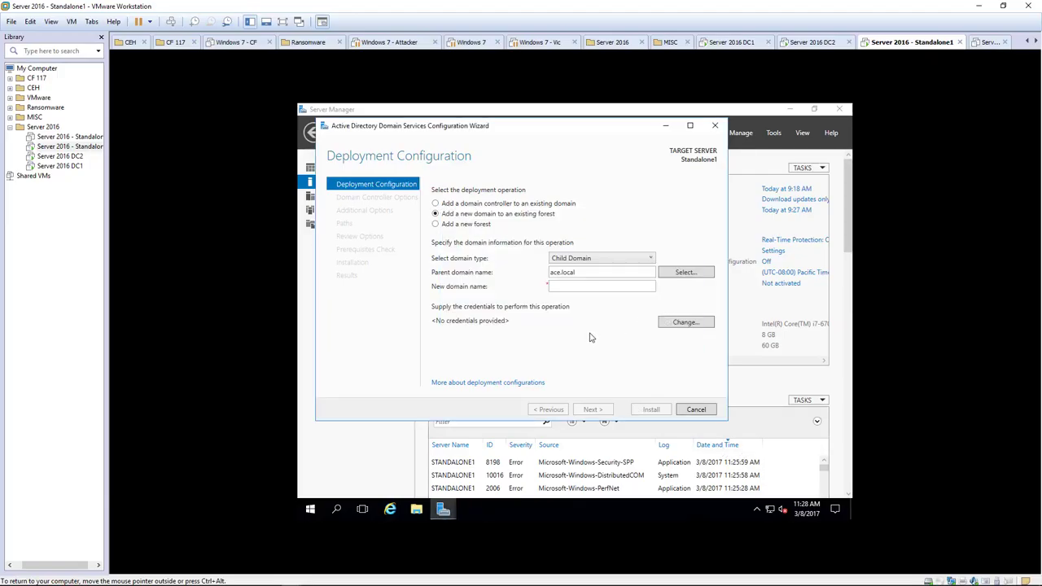
{"action": "left_click", "coordinate": [585, 286]}
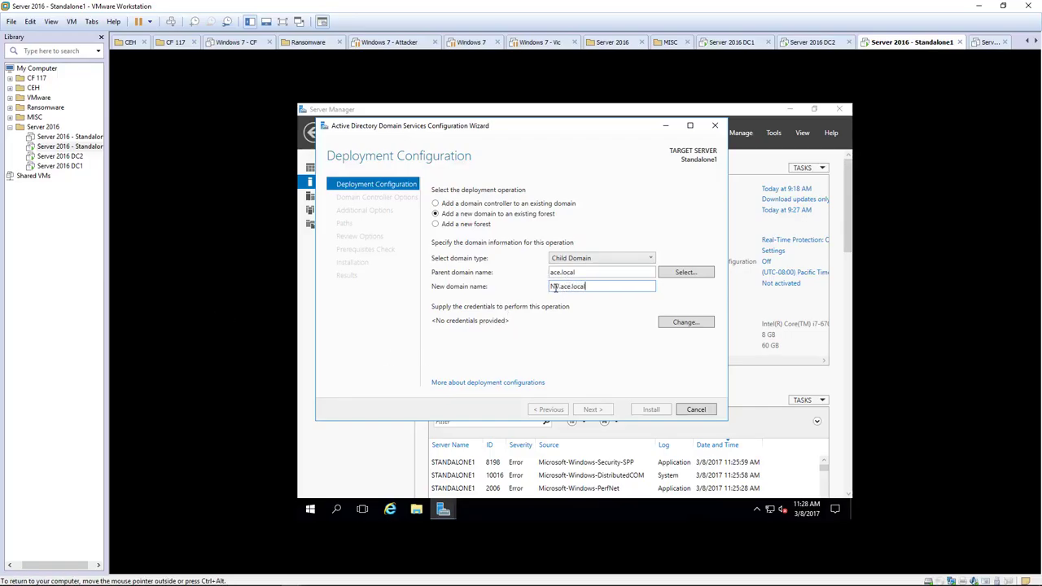
Supply ace\administrator deployment credentials with its password and validate the NV.ace.local settings.
{"action": "type", "text": "."}
{"action": "left_click", "coordinate": [685, 323]}
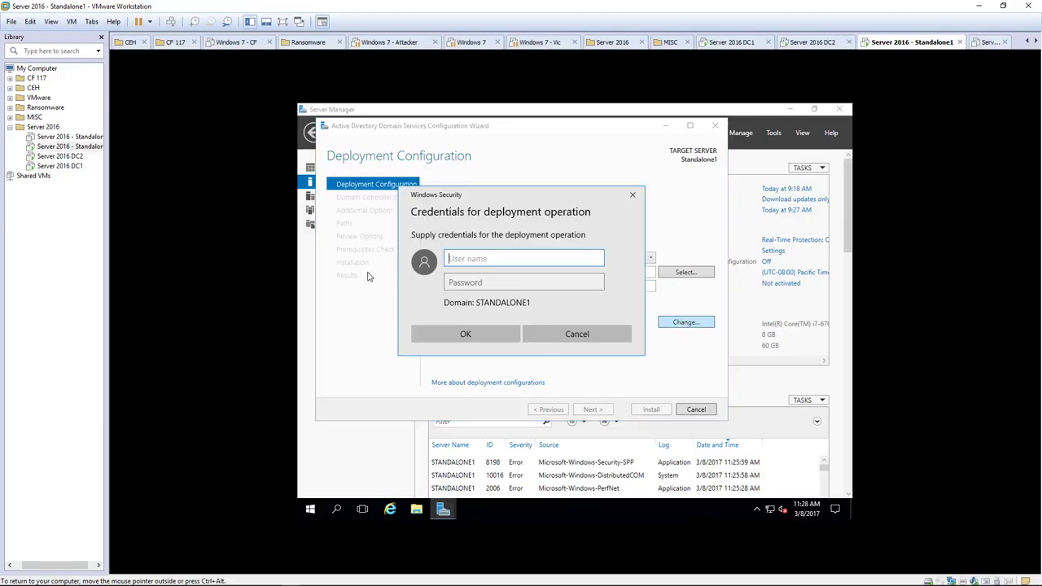
{"action": "type", "text": "ace"}
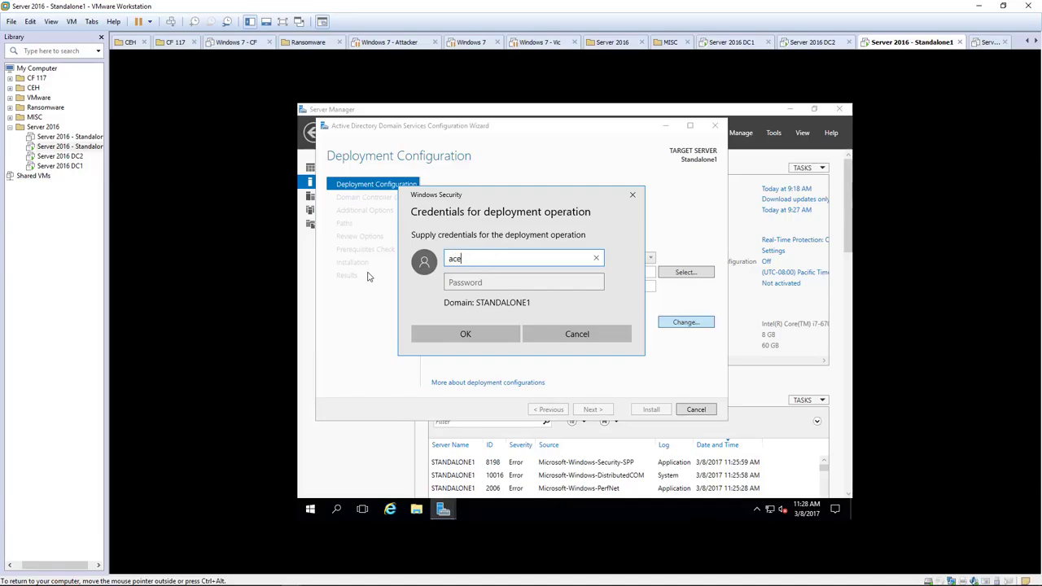
{"action": "type", "text": "\\administrator"}
{"action": "key", "text": "Tab"}
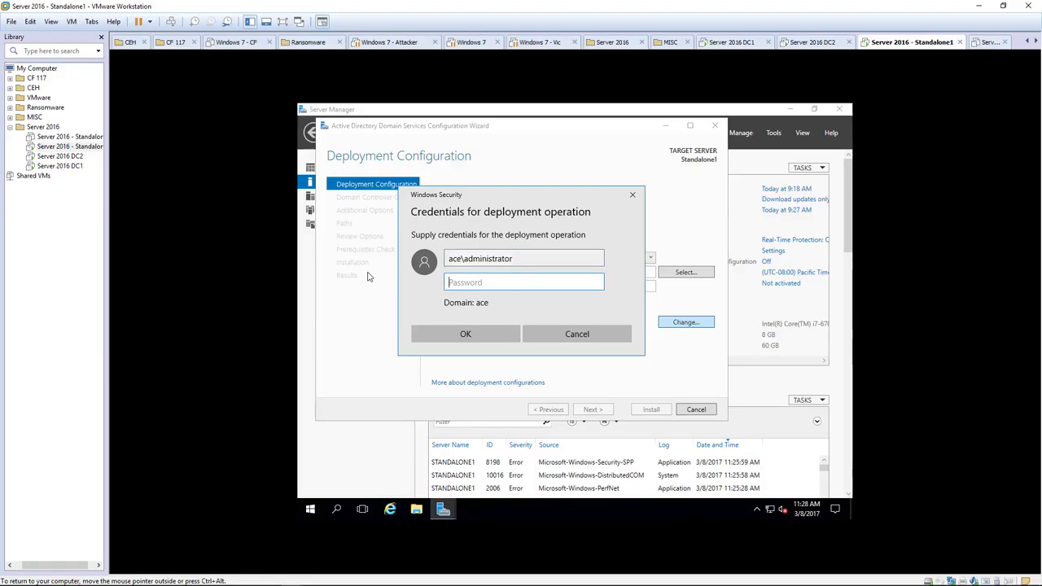
{"action": "type", "text": "P"}
{"action": "key", "text": "BackSpace"}
{"action": "type", "text": "Pa$$w0rd"}
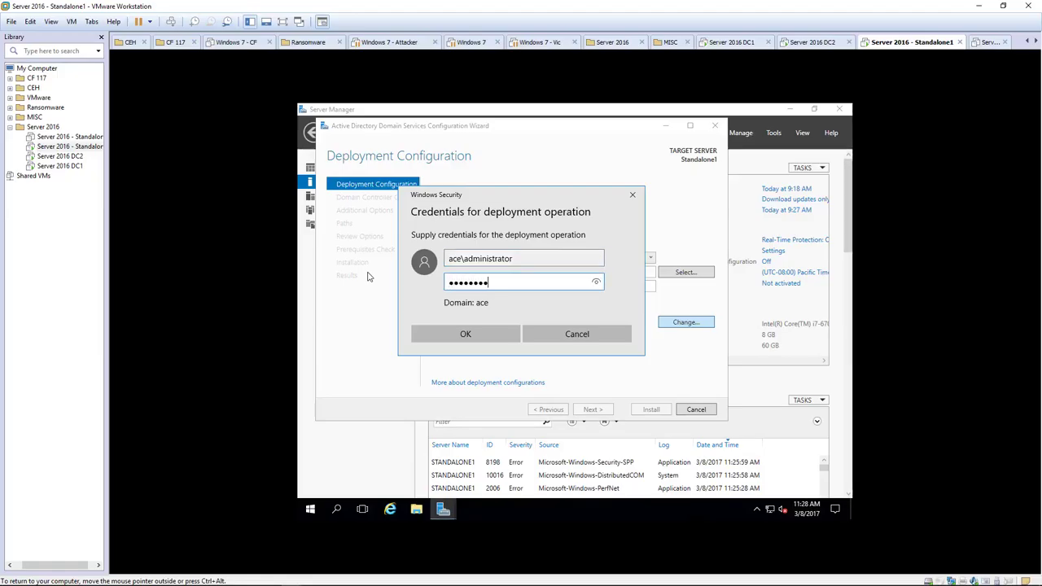
{"action": "left_click", "coordinate": [434, 333]}
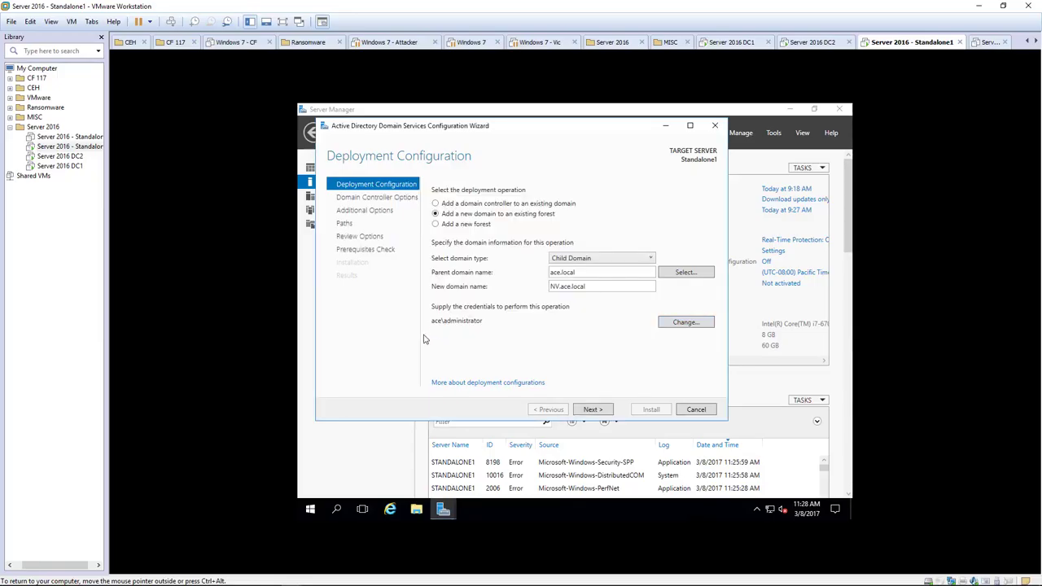
{"action": "left_click", "coordinate": [588, 410]}
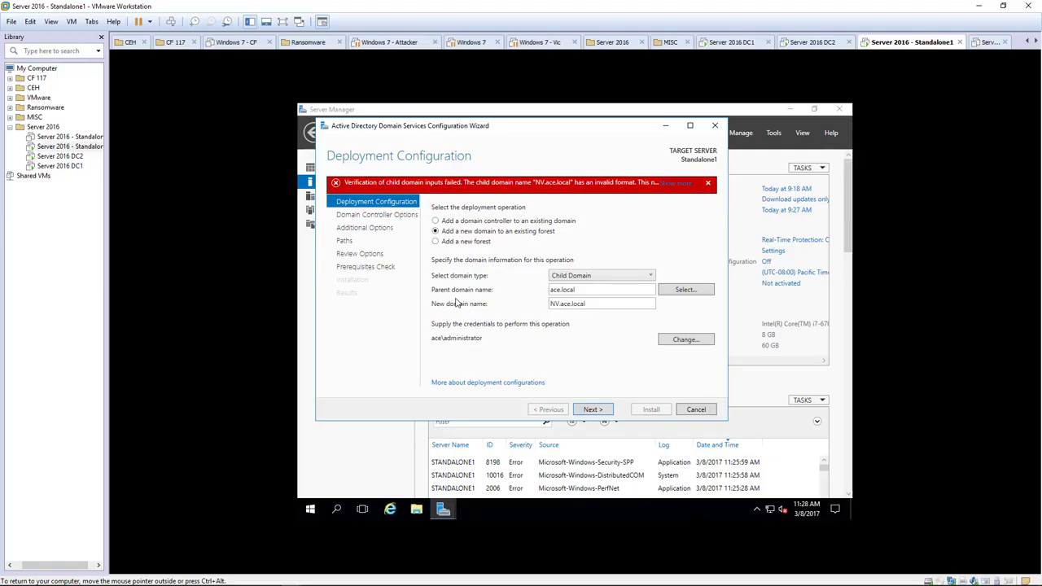
Trim the new domain name from NV.ace.local to NV and advance to Domain Controller Options.
{"action": "left_click", "coordinate": [602, 303]}
{"action": "left_click", "coordinate": [602, 304]}
{"action": "left_click_drag", "start_coordinate": [559, 304], "coordinate": [615, 301]}
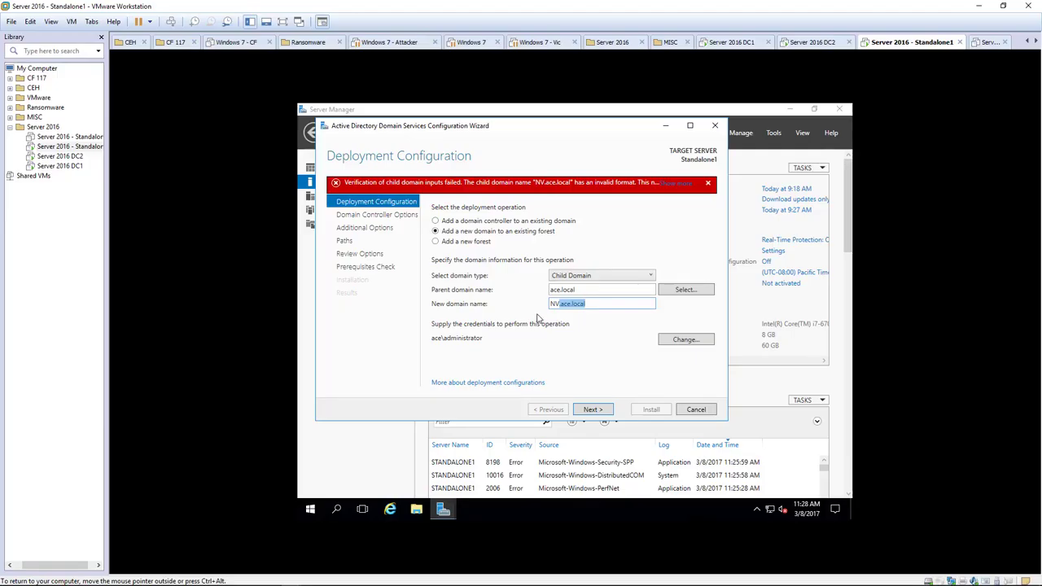
{"action": "key", "text": "BackSpace"}
{"action": "left_click", "coordinate": [589, 409]}
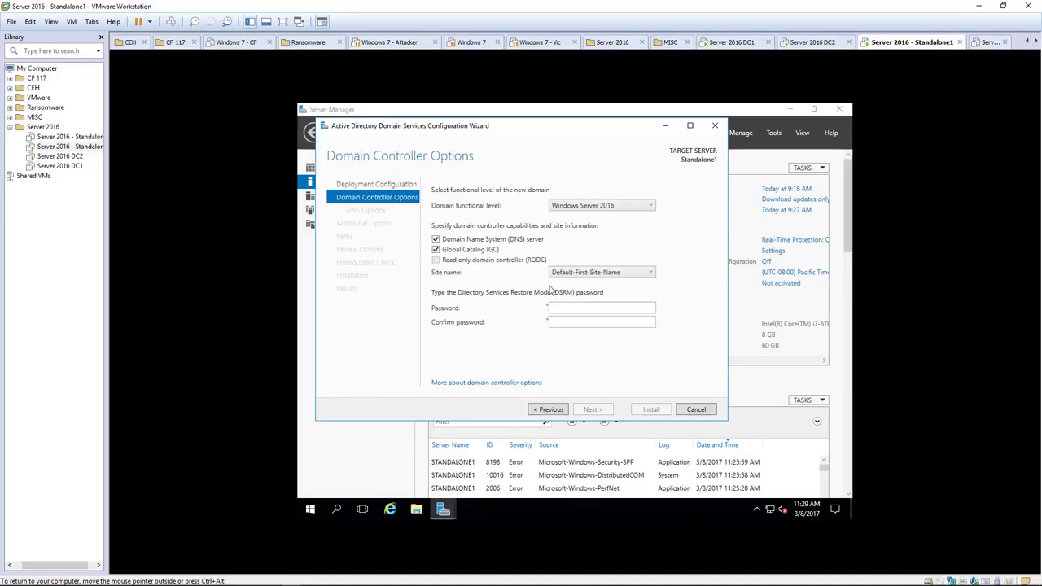
{"action": "left_click", "coordinate": [595, 306]}
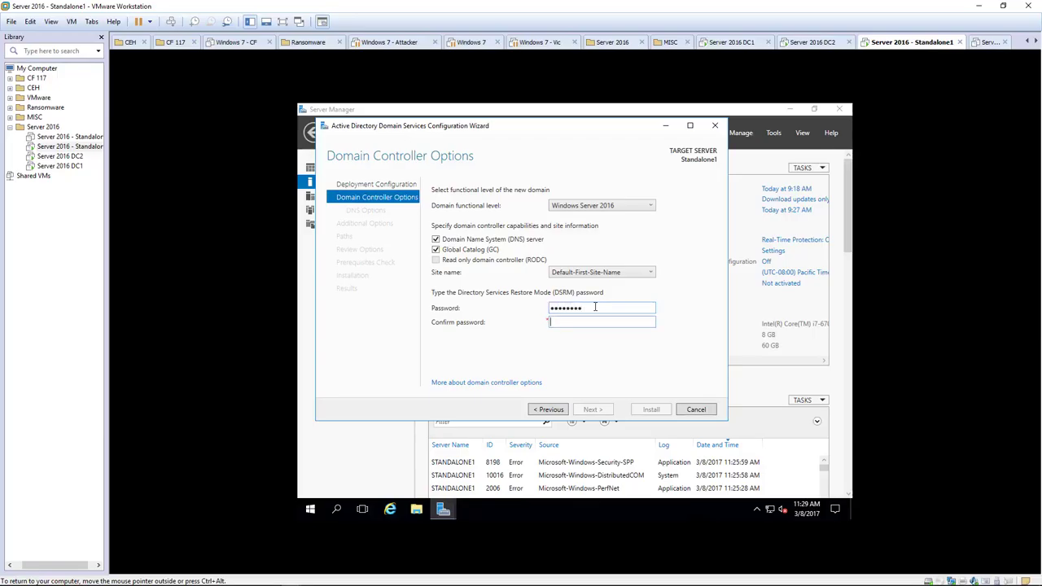
Enter and confirm the DSRM password, then continue to DNS Options.
{"action": "type", "text": "P@ssw0rd"}
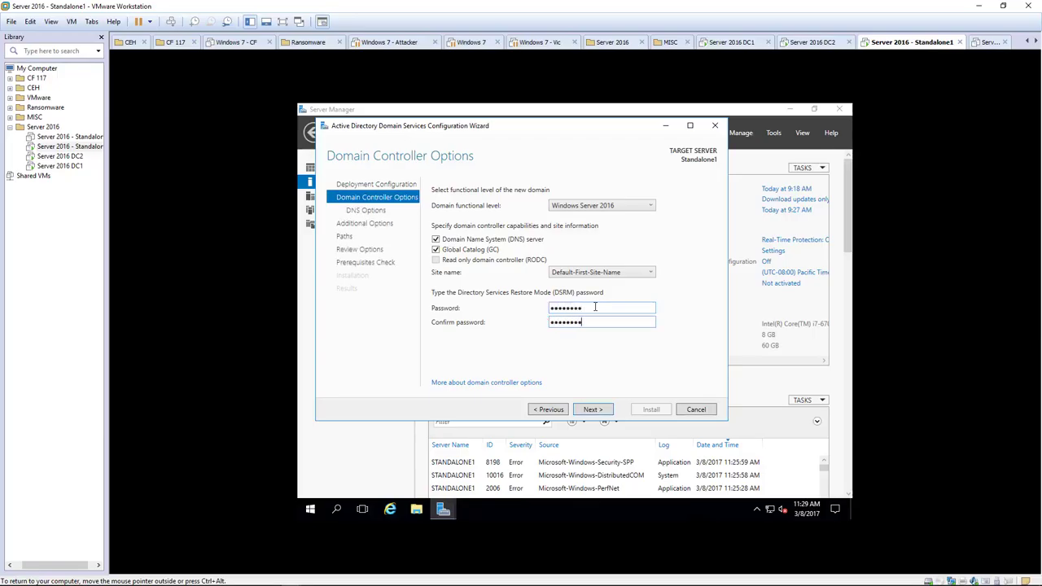
{"action": "left_click", "coordinate": [590, 410]}
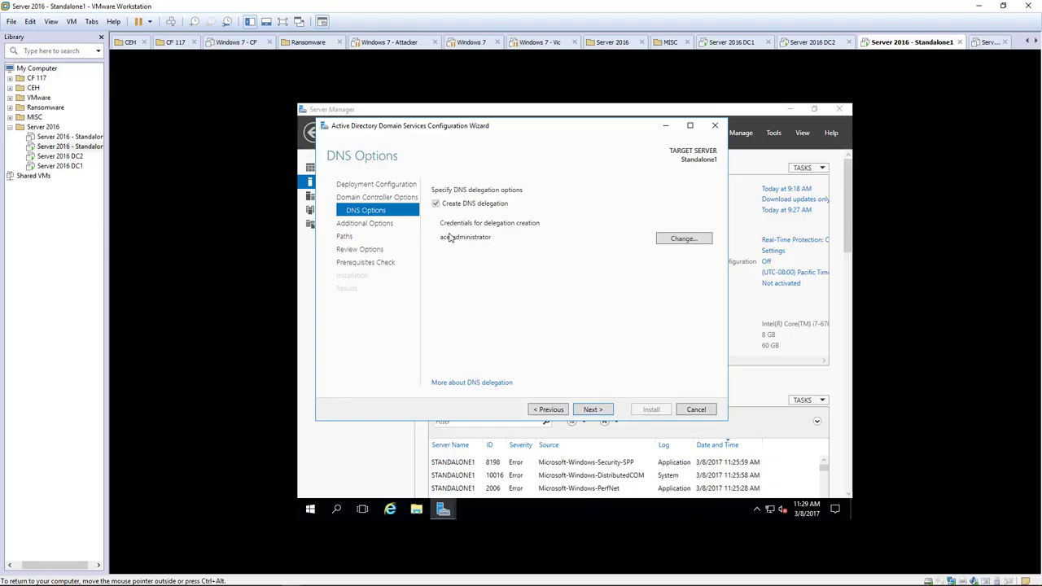
Accept NV as NetBIOS name and default paths, pass prerequisites, and start installing.
{"action": "left_click", "coordinate": [595, 410]}
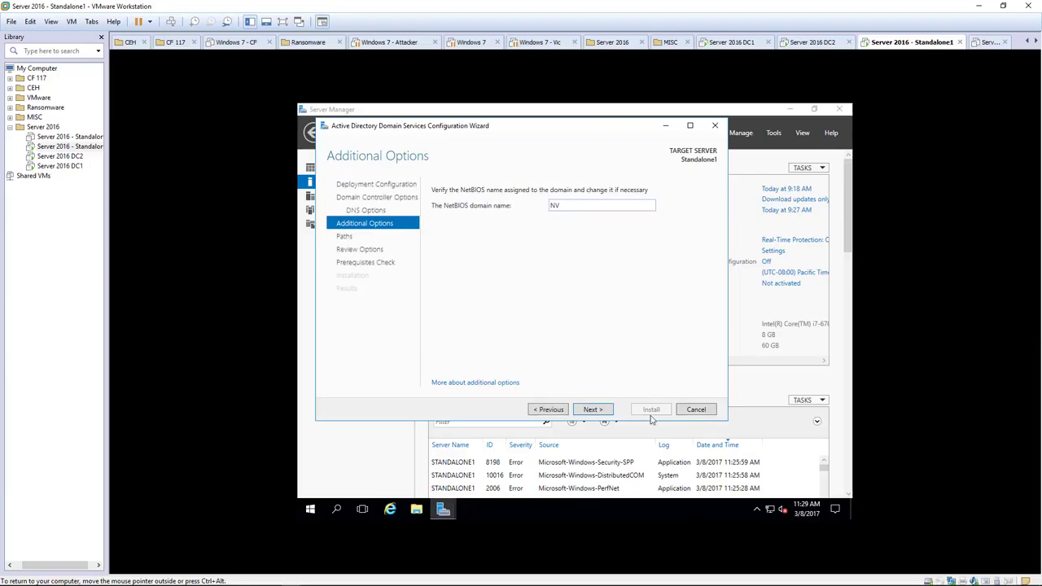
{"action": "left_click", "coordinate": [586, 410]}
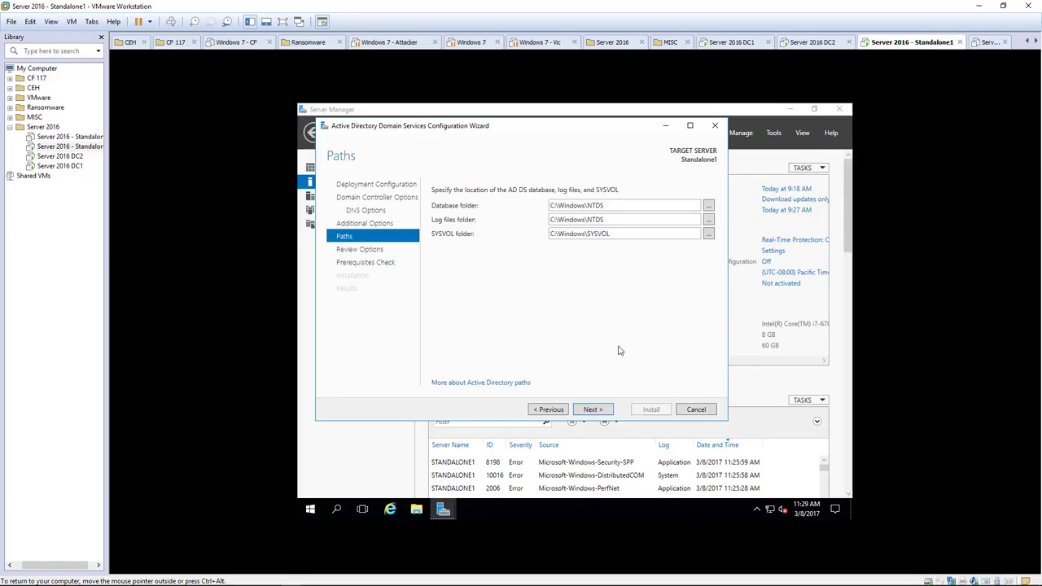
{"action": "left_click", "coordinate": [593, 409]}
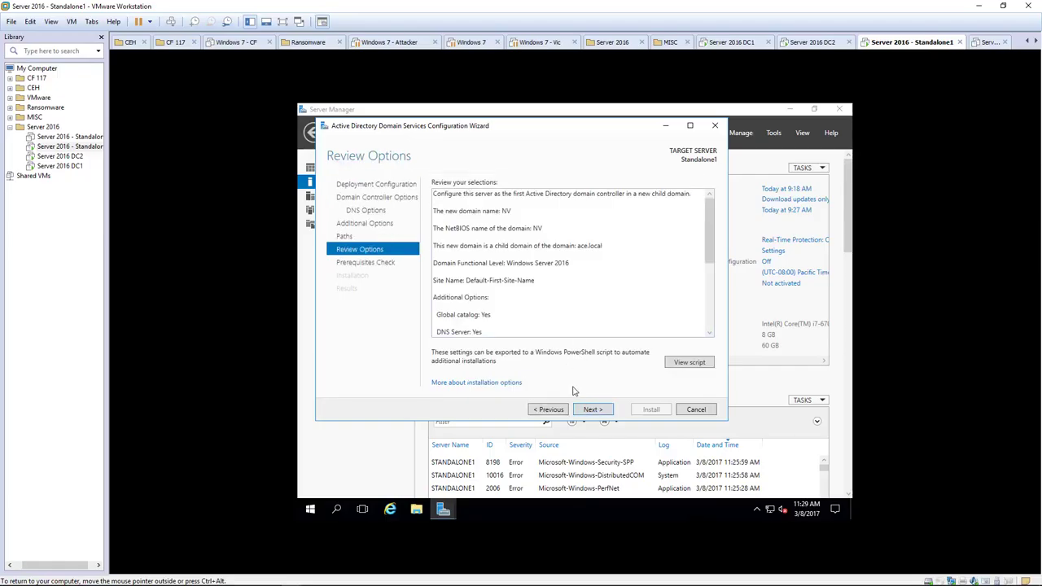
{"action": "left_click", "coordinate": [589, 409]}
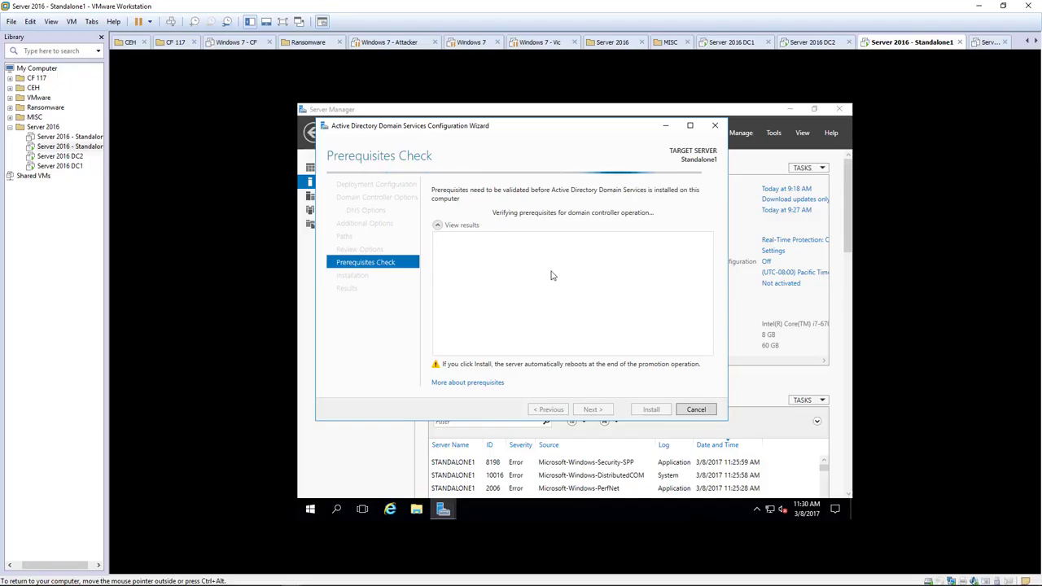
{"action": "left_click", "coordinate": [519, 266]}
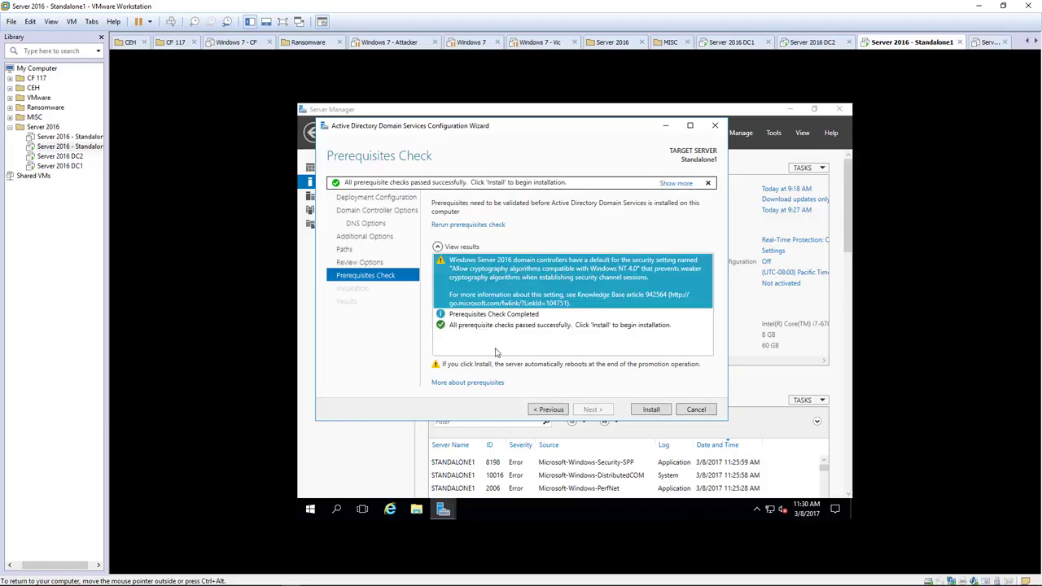
{"action": "left_click", "coordinate": [649, 410]}
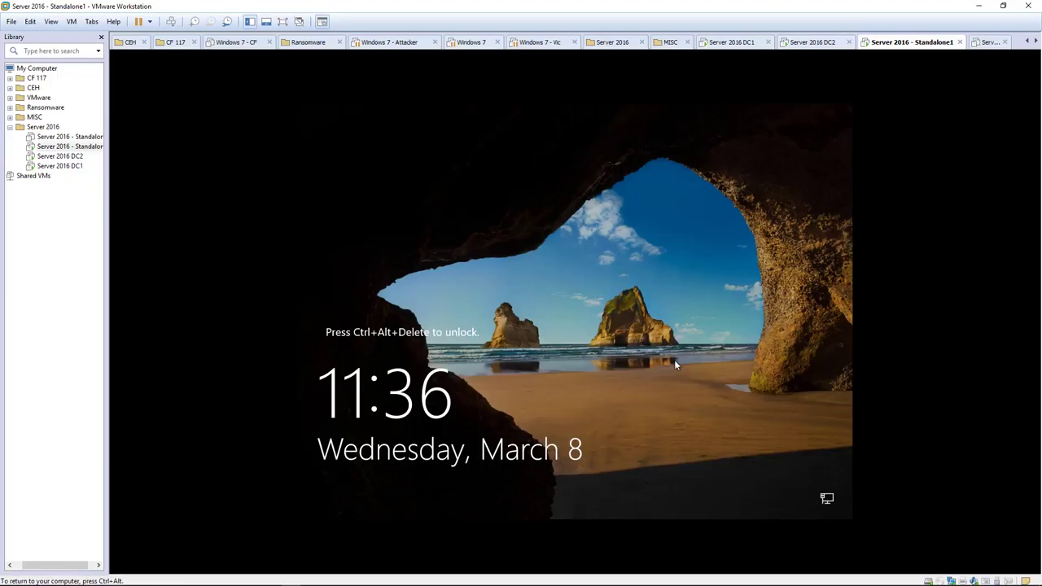
After the reboot, sign in as NV\Administrator, re-entering the password after an incorrect attempt.
{"action": "key", "text": "ctrl+alt+Insert"}
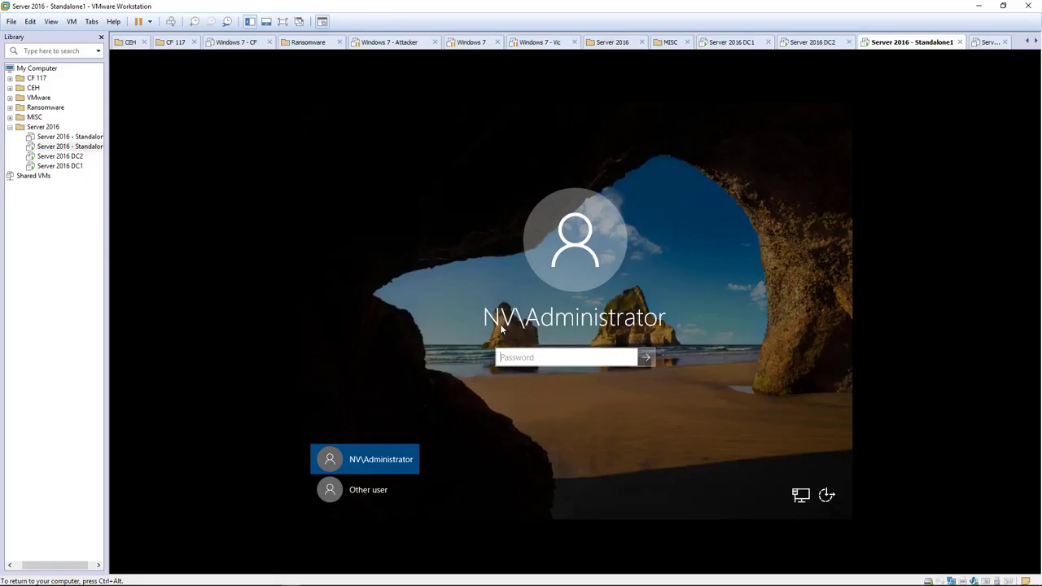
{"action": "left_click", "coordinate": [503, 363]}
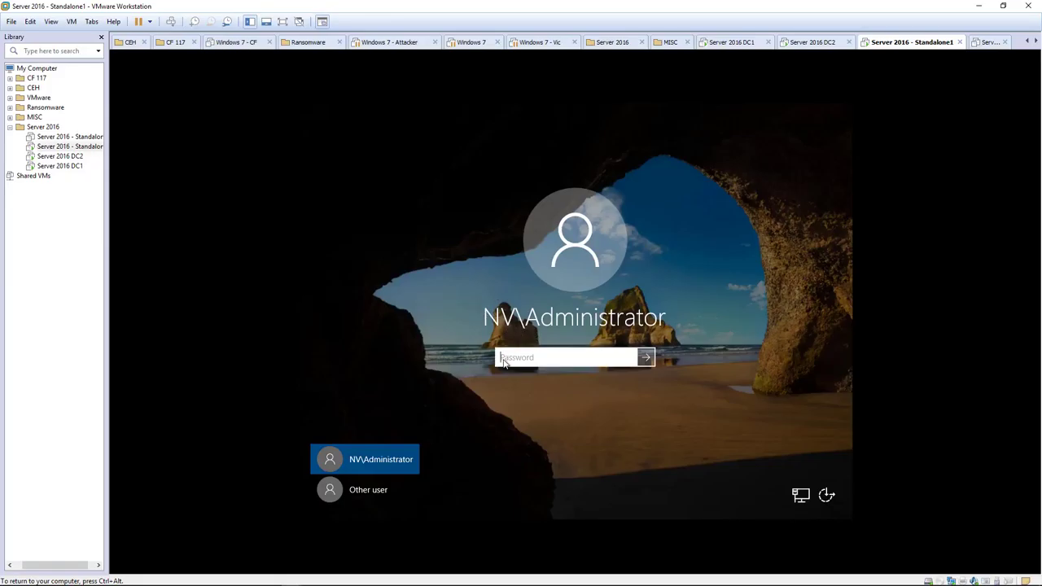
{"action": "type", "text": "Pa"}
{"action": "key", "text": "Return"}
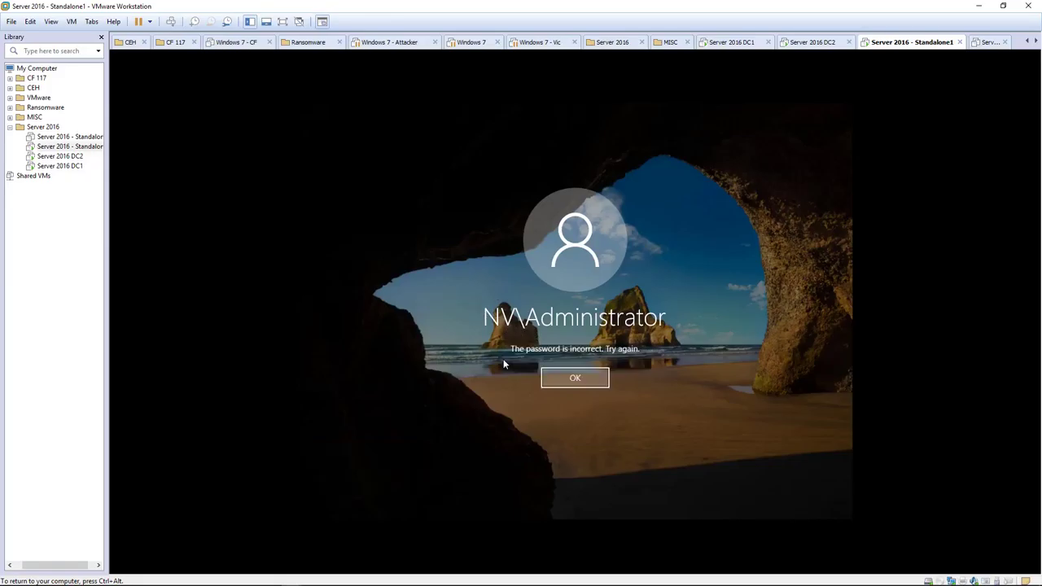
{"action": "key", "text": "Return"}
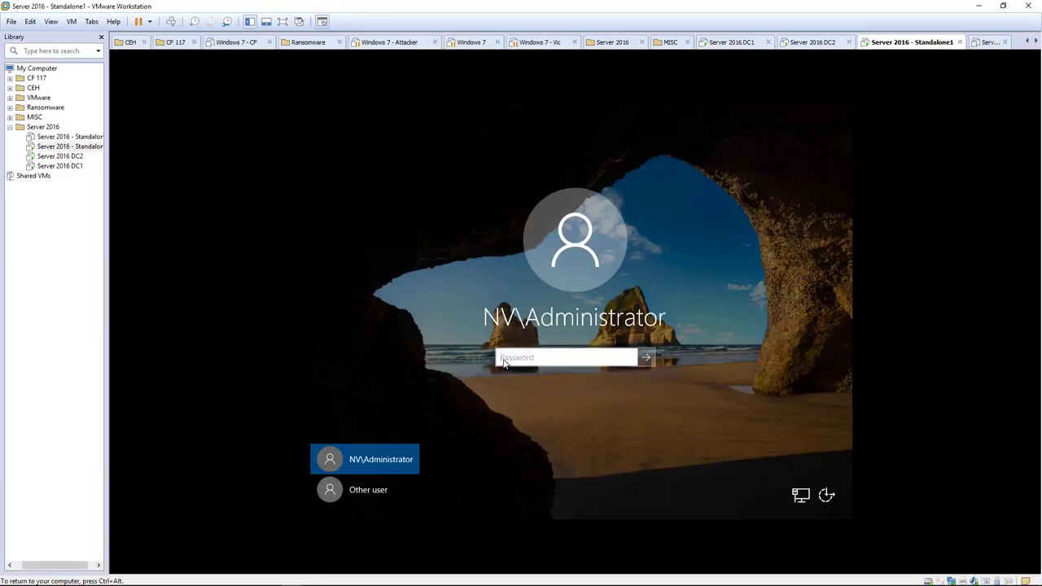
{"action": "type", "text": "Pa"}
{"action": "key", "text": "Return"}
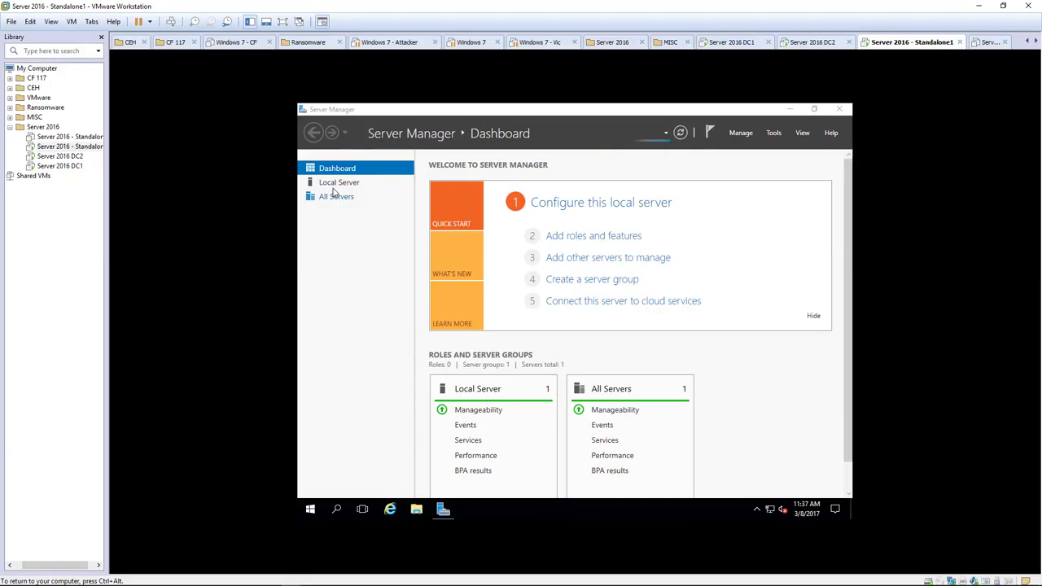
Review the Local Server and AD DS pages showing NV.ace.local, then launch Active Directory Users and Computers.
{"action": "left_click", "coordinate": [334, 186]}
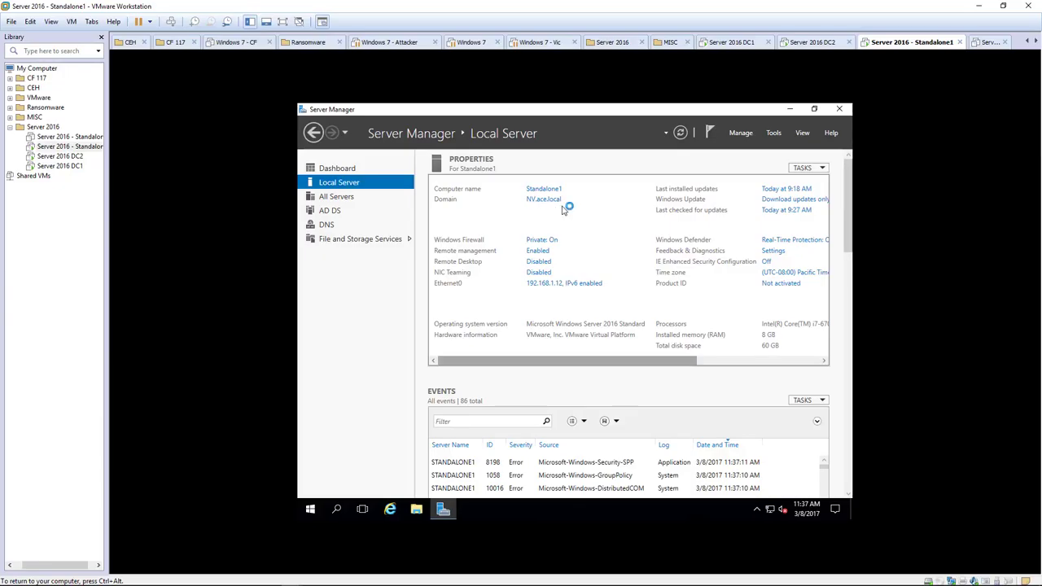
{"action": "left_click", "coordinate": [333, 212]}
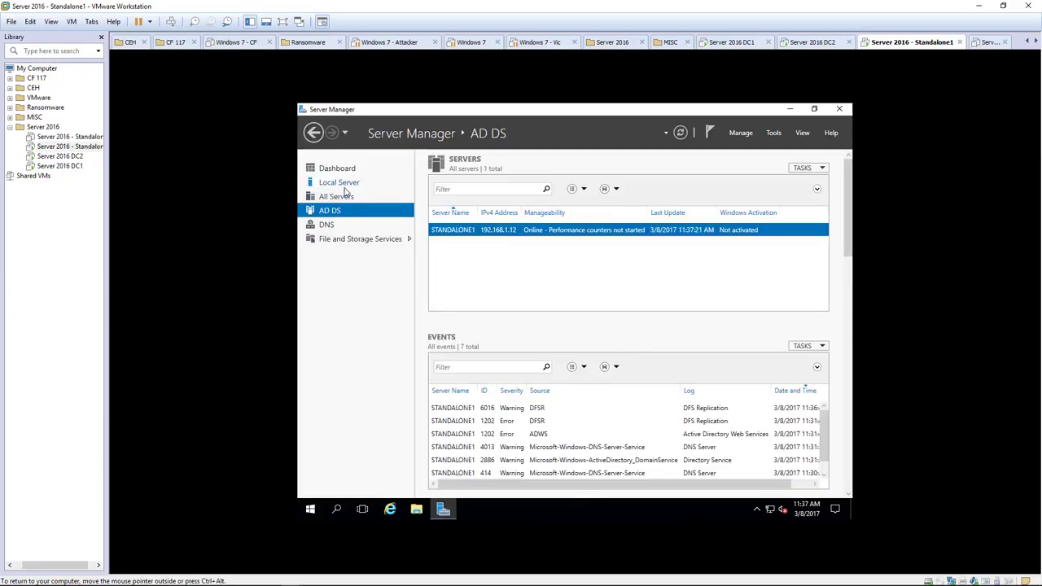
{"action": "left_click", "coordinate": [345, 184]}
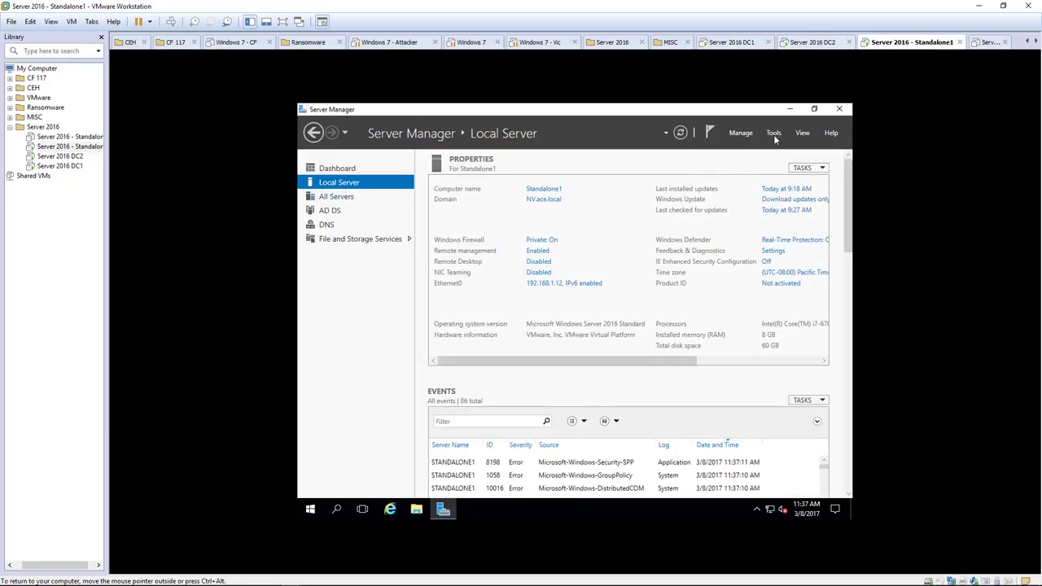
{"action": "left_click", "coordinate": [774, 134]}
{"action": "left_click", "coordinate": [756, 196]}
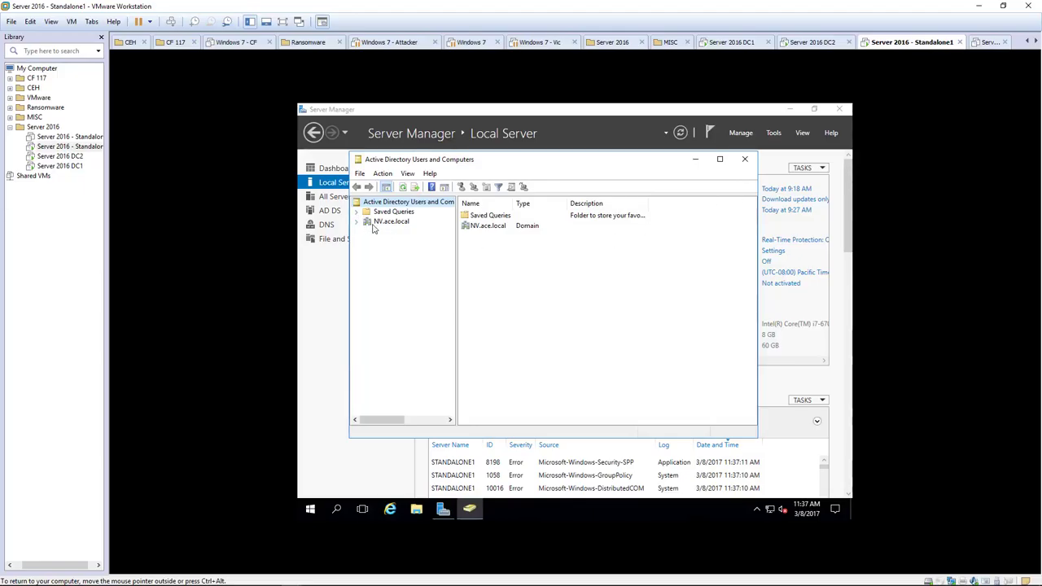
Expand NV.ace.local, then change the console's domain to the parent ace.local and view its containers.
{"action": "left_click", "coordinate": [384, 225]}
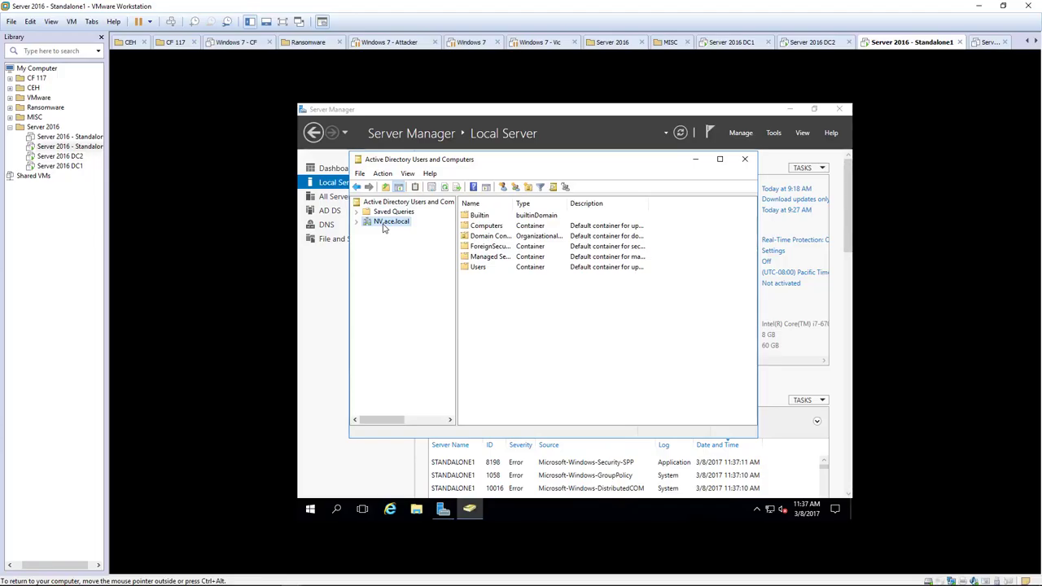
{"action": "left_click", "coordinate": [357, 224]}
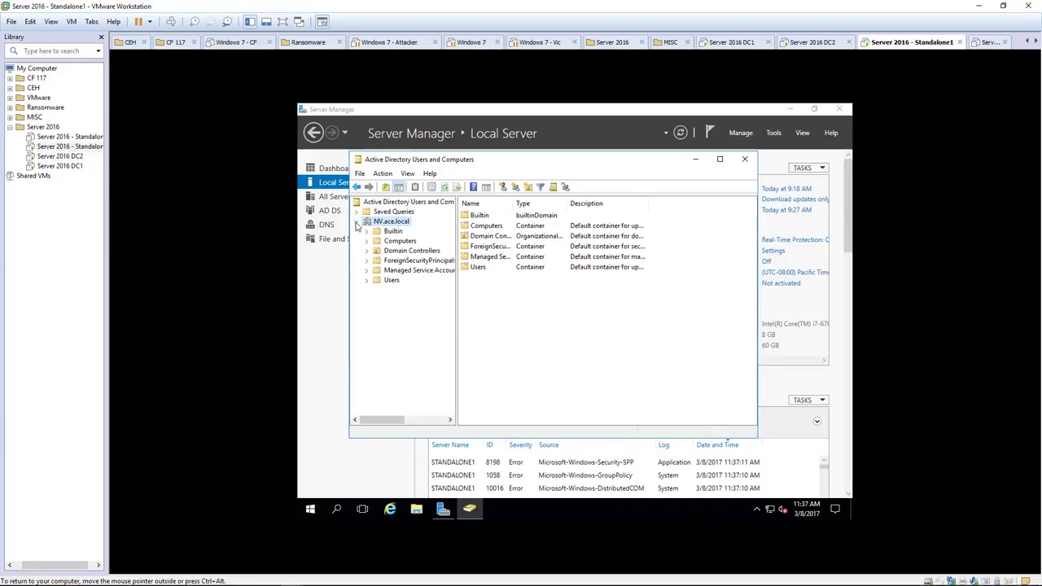
{"action": "right_click", "coordinate": [381, 228]}
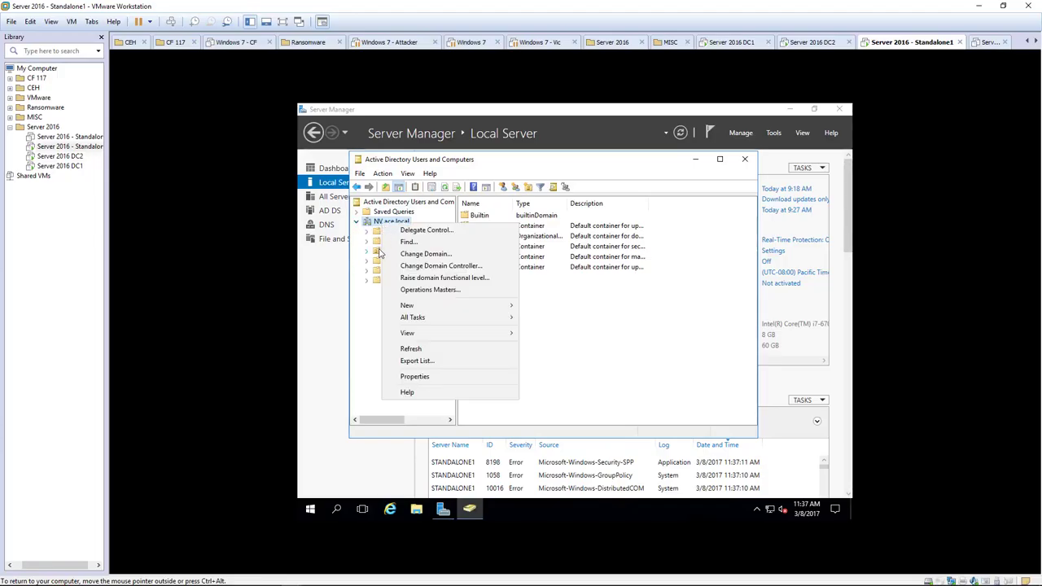
{"action": "left_click", "coordinate": [429, 254]}
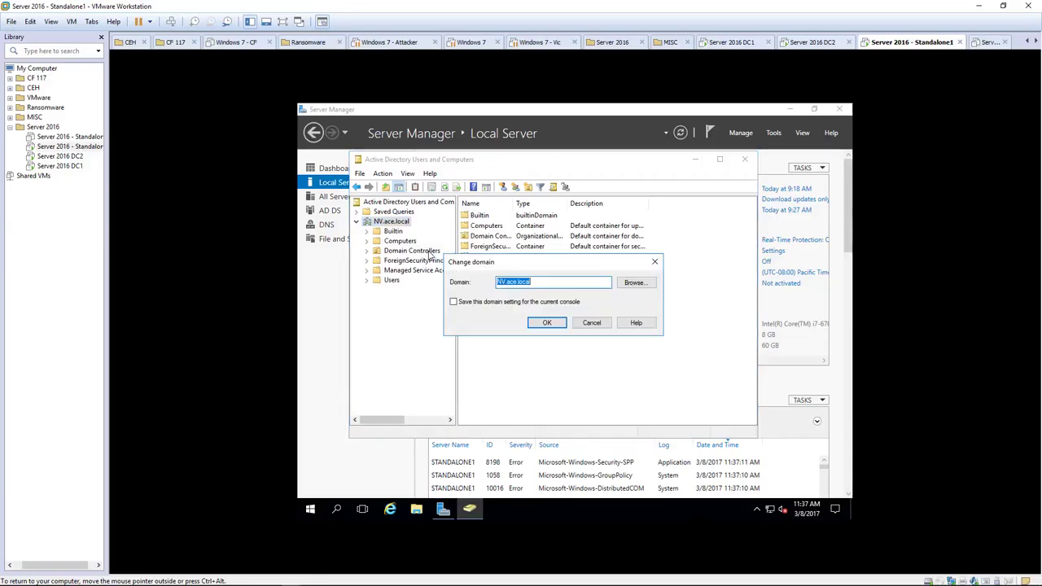
{"action": "left_click", "coordinate": [509, 280]}
{"action": "key", "text": "BackSpace"}
{"action": "key", "text": "BackSpace"}
{"action": "key", "text": "BackSpace"}
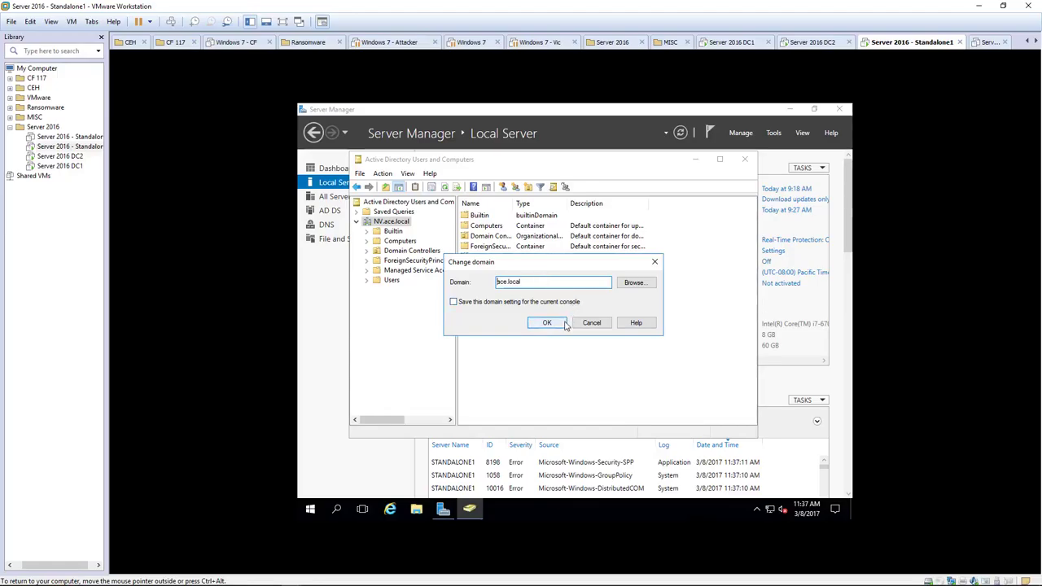
{"action": "left_click", "coordinate": [547, 323]}
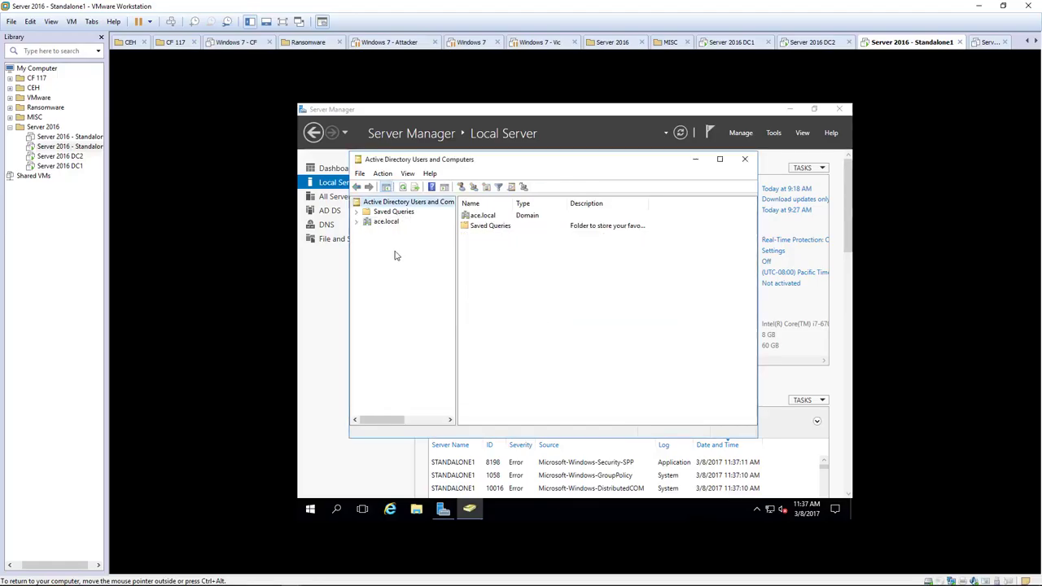
{"action": "left_click", "coordinate": [376, 223]}
Change the domain back to NV.ace.local, expand its tree, and close the console.
{"action": "right_click", "coordinate": [374, 225]}
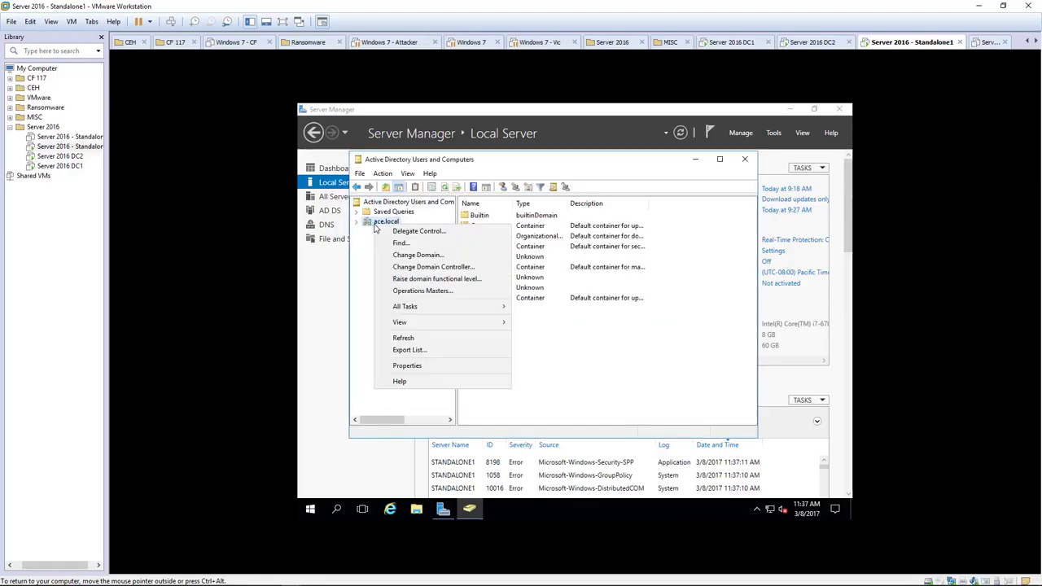
{"action": "left_click", "coordinate": [411, 255]}
{"action": "left_click", "coordinate": [496, 281]}
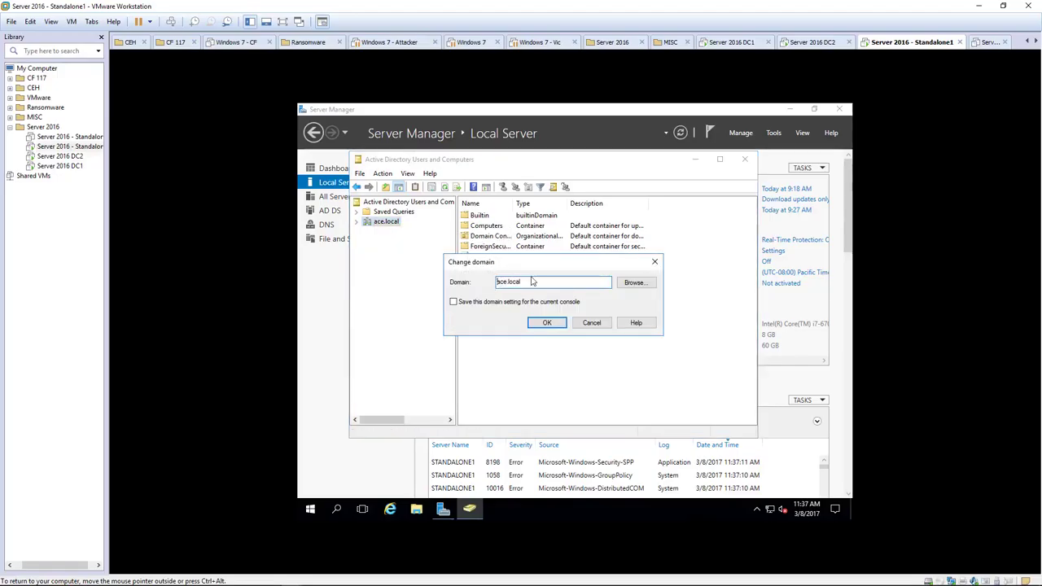
{"action": "type", "text": "nv."}
{"action": "left_click", "coordinate": [550, 322]}
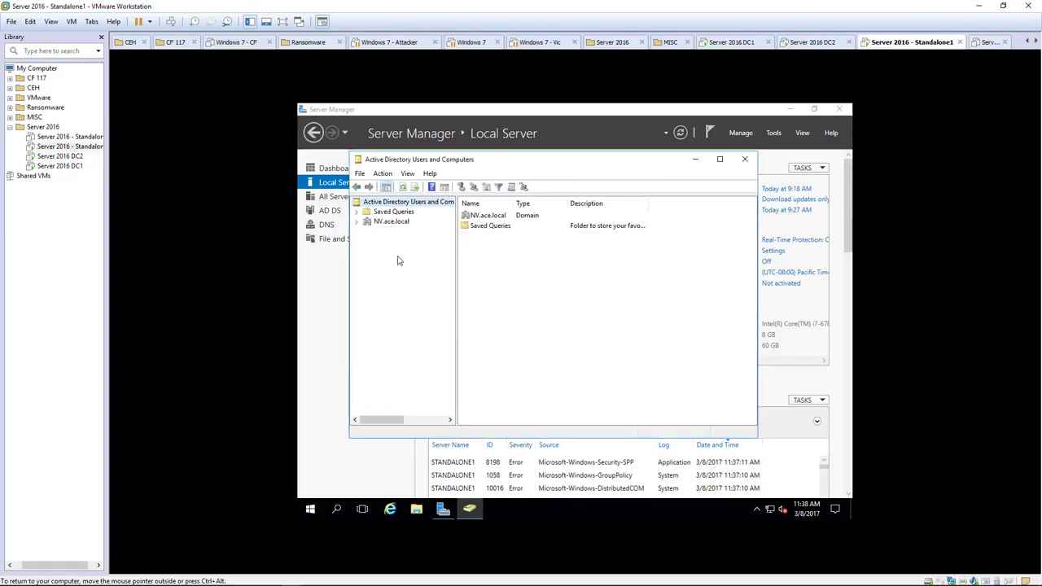
{"action": "left_click", "coordinate": [357, 221]}
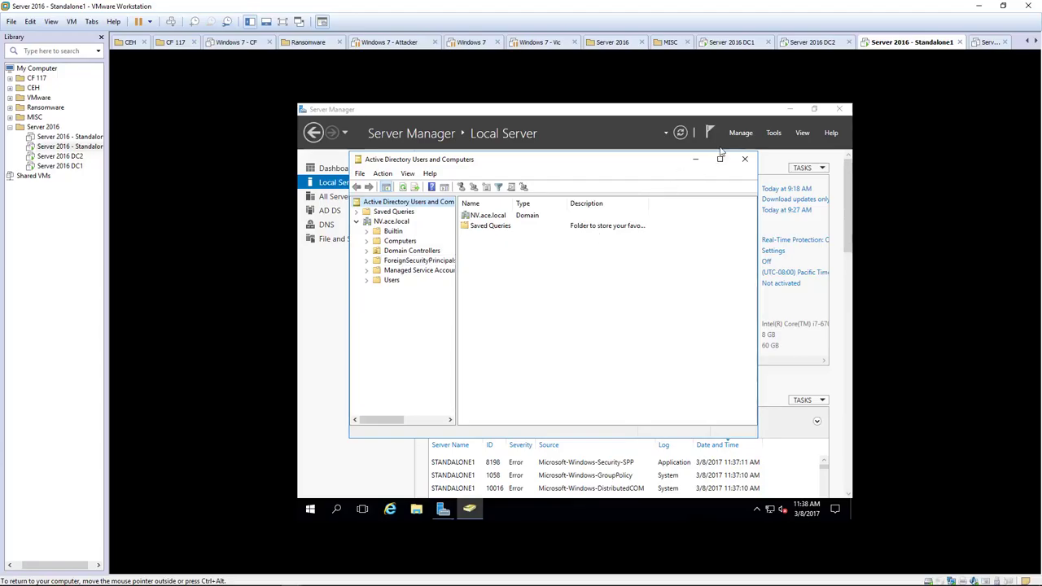
{"action": "left_click", "coordinate": [746, 160]}
Open Active Directory Sites and Services and list Default-First-Site-Name's servers DC1, DC2 and STANDALONE1.
{"action": "left_click", "coordinate": [773, 134]}
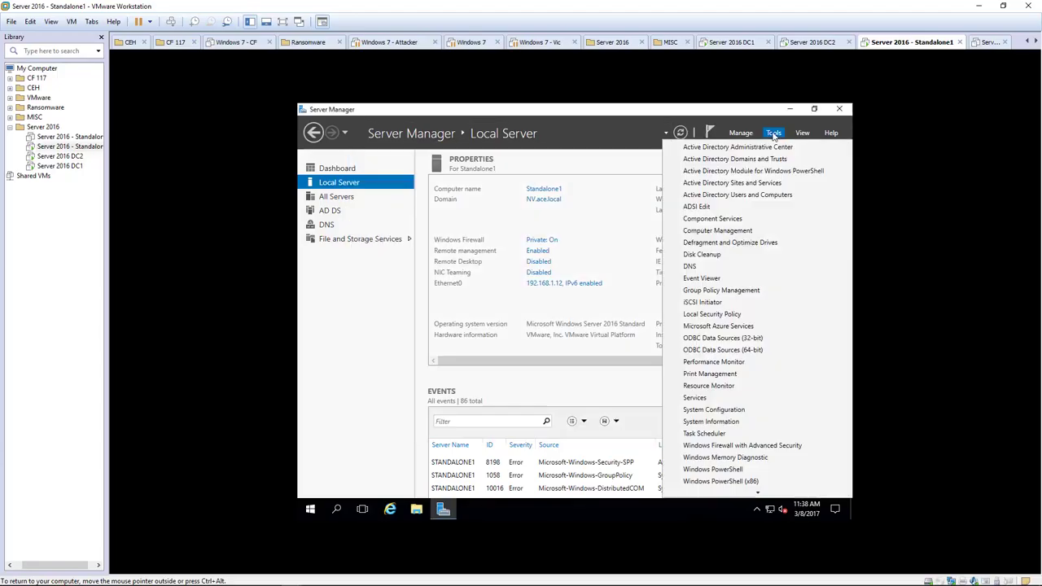
{"action": "left_click", "coordinate": [719, 185]}
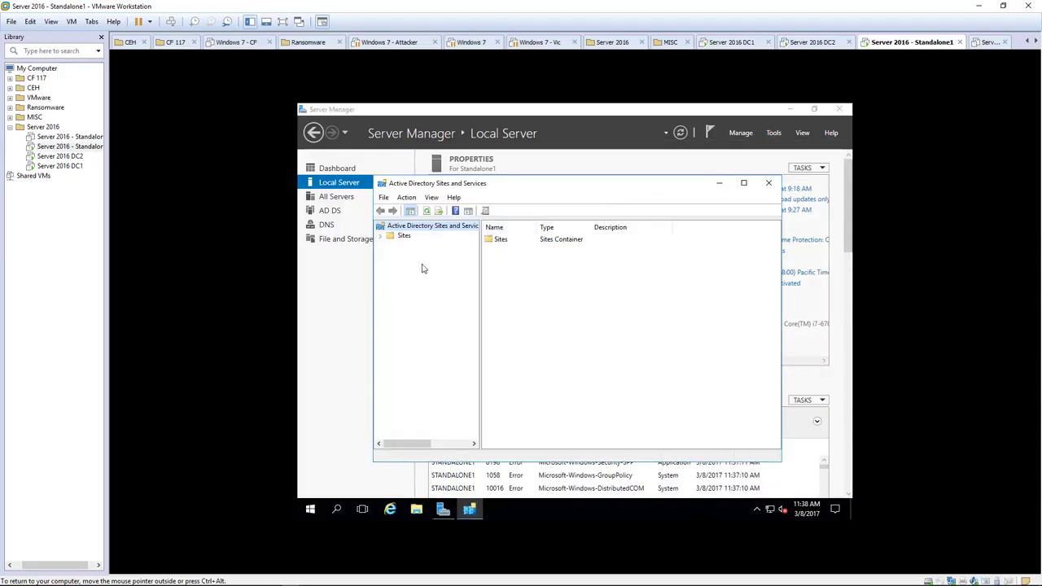
{"action": "left_click", "coordinate": [380, 236]}
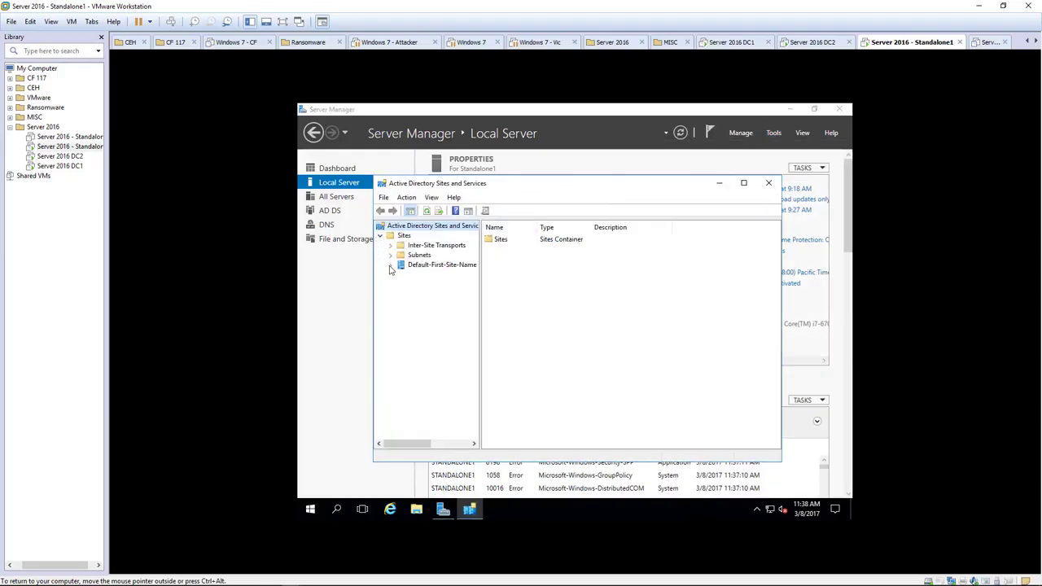
{"action": "left_click", "coordinate": [390, 264]}
{"action": "left_click", "coordinate": [401, 274]}
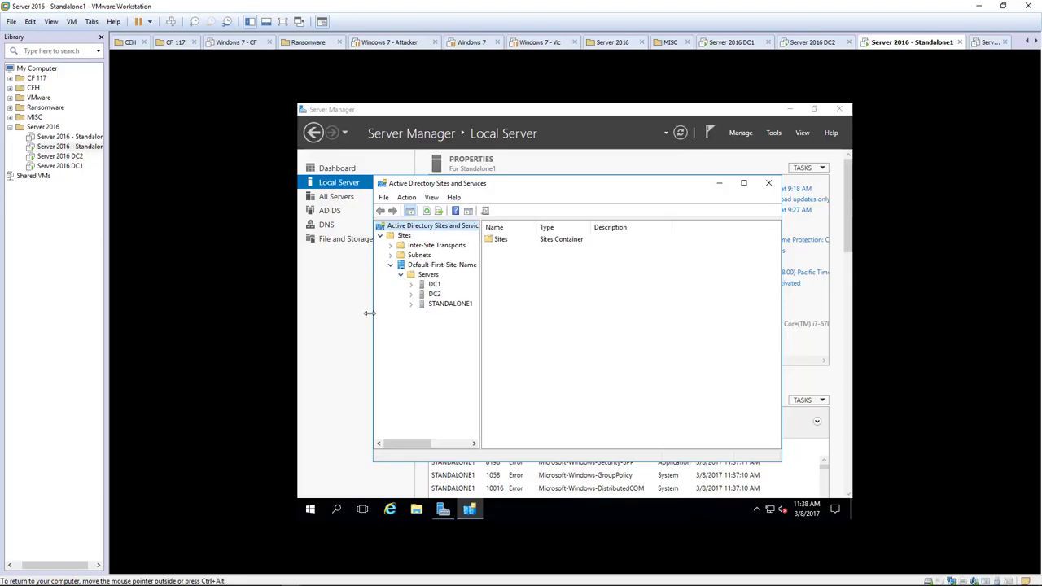
{"action": "left_click", "coordinate": [446, 267]}
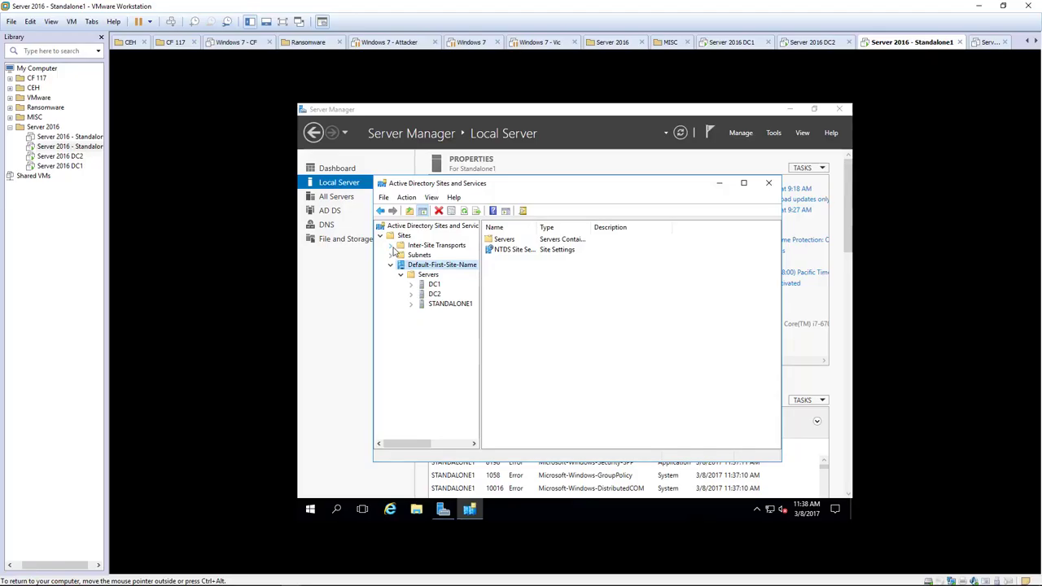
Inspect the IP transport, Subnets and STANDALONE1's NTDS Settings, then close Sites and Services.
{"action": "left_click", "coordinate": [391, 247]}
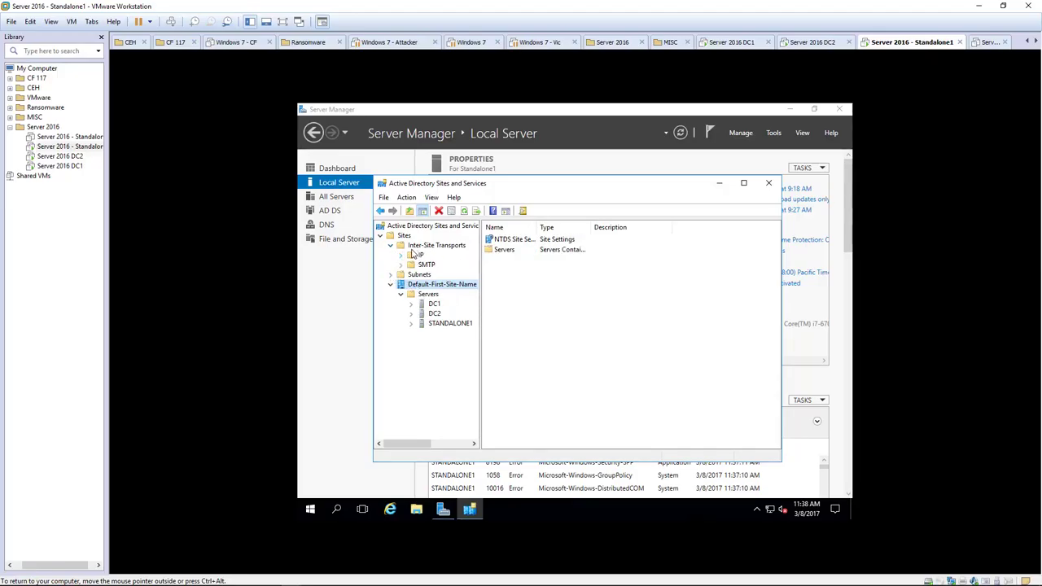
{"action": "left_click", "coordinate": [422, 255]}
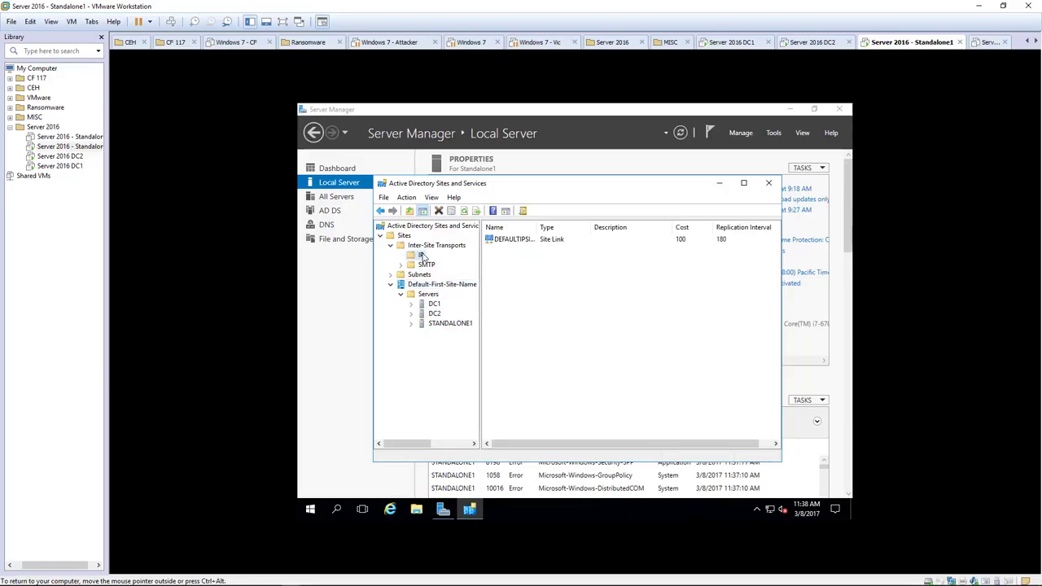
{"action": "left_click", "coordinate": [390, 246]}
{"action": "left_click", "coordinate": [418, 255]}
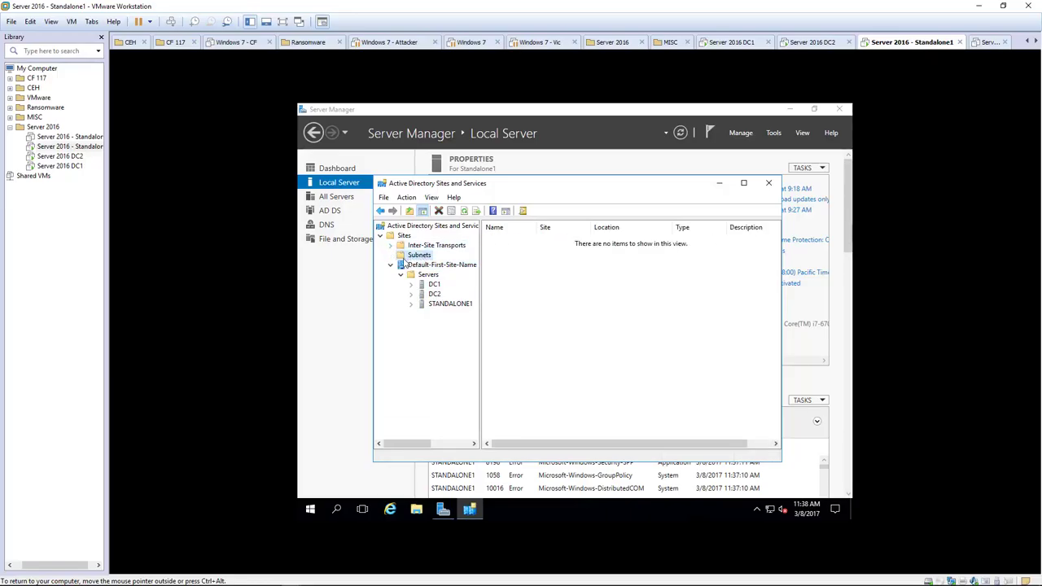
{"action": "left_click", "coordinate": [443, 304]}
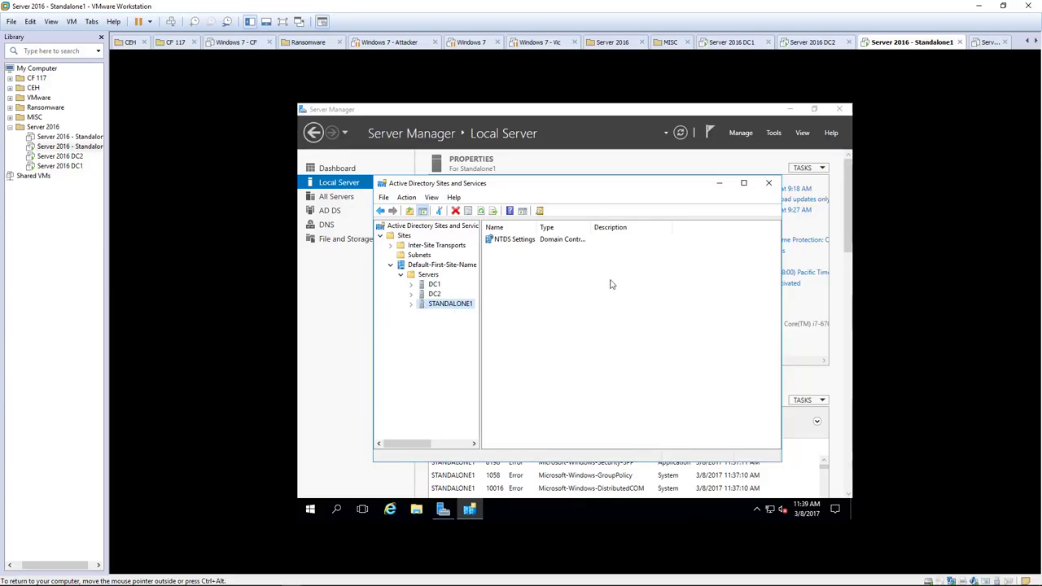
{"action": "left_click", "coordinate": [771, 183]}
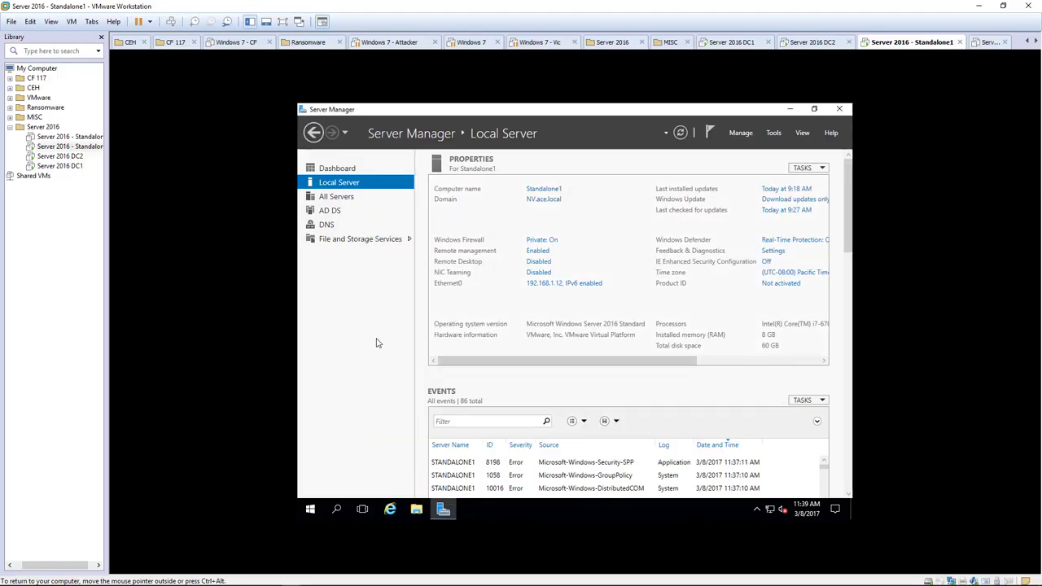
Open DNS Manager, view NV.ace.local's records for standalone1 at 192.168.1.12, then check Reverse Lookup Zones.
{"action": "left_click", "coordinate": [771, 134]}
{"action": "left_click", "coordinate": [689, 266]}
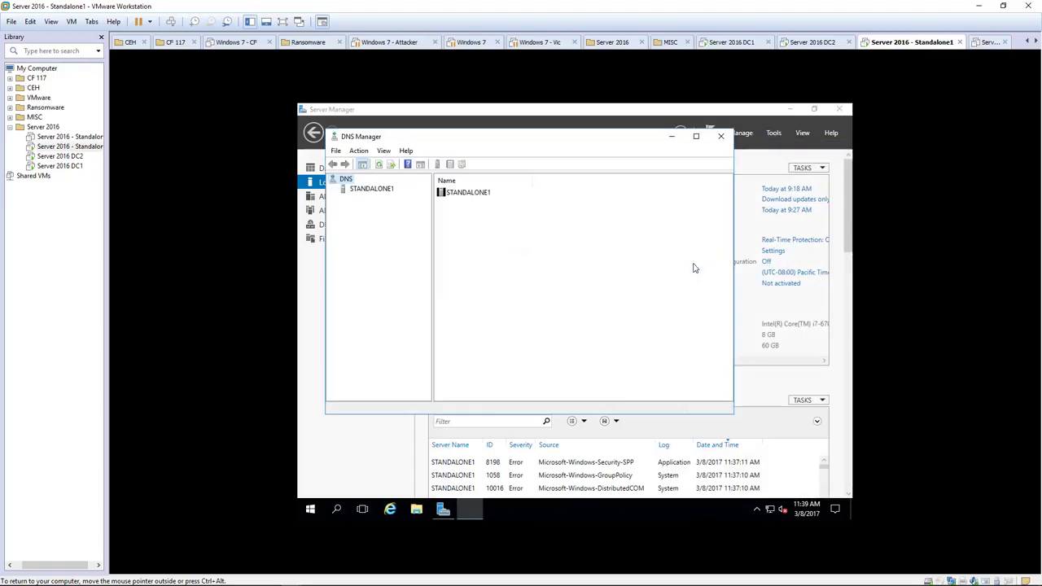
{"action": "left_click", "coordinate": [352, 191]}
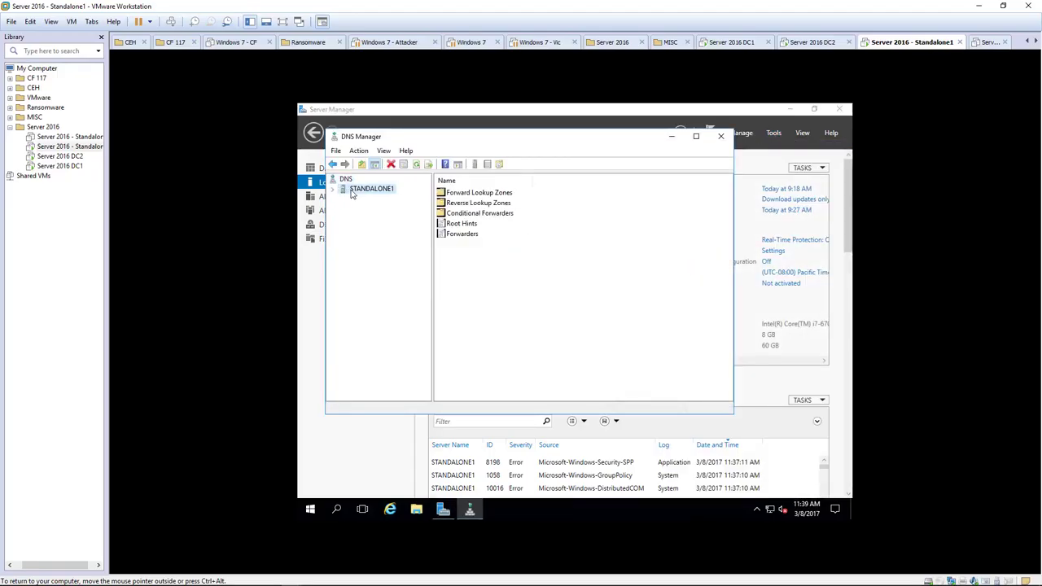
{"action": "left_click", "coordinate": [445, 193]}
{"action": "double_click", "coordinate": [444, 196]}
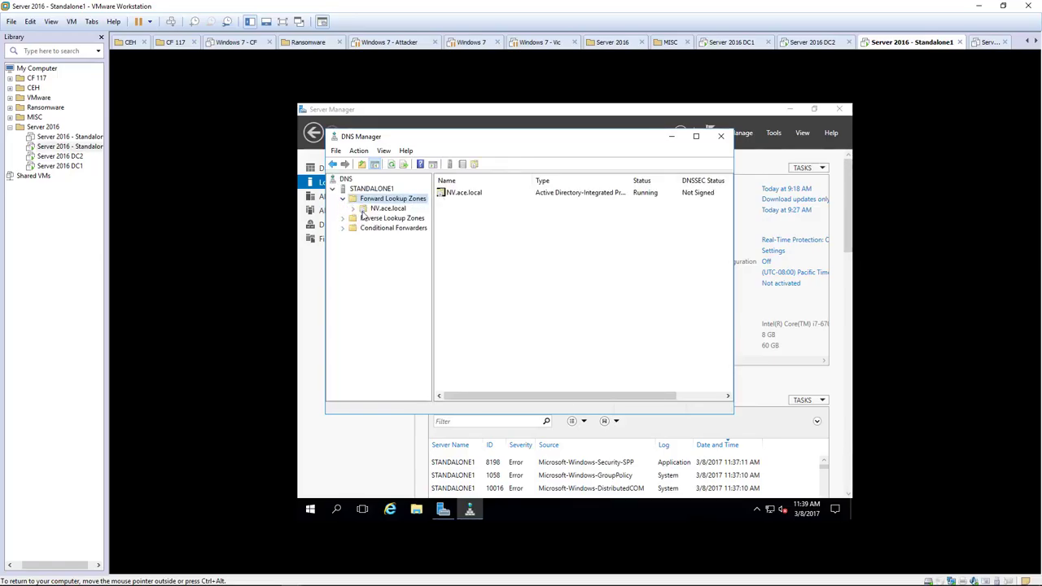
{"action": "left_click", "coordinate": [367, 210]}
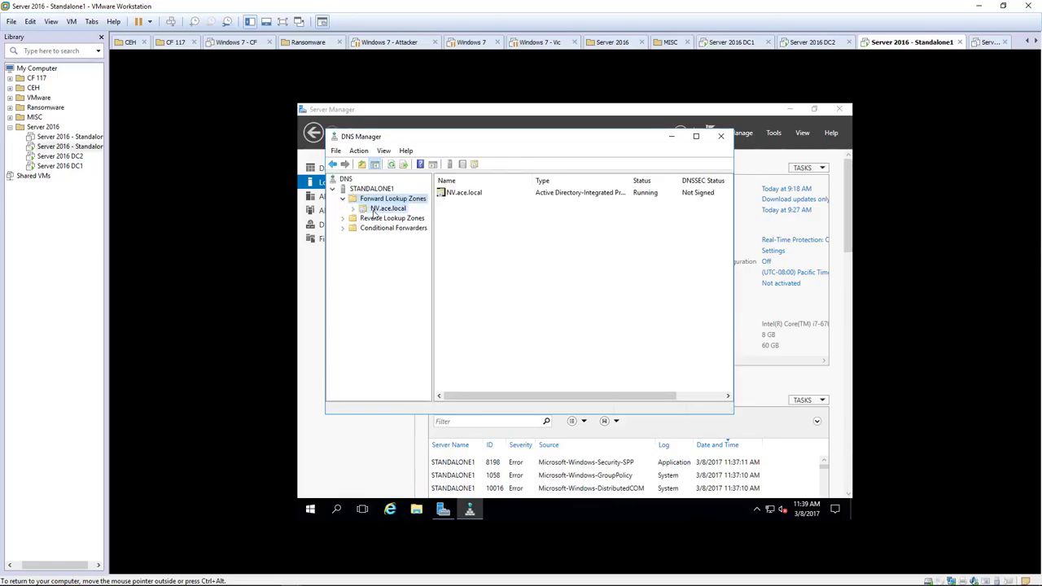
{"action": "left_click", "coordinate": [464, 293]}
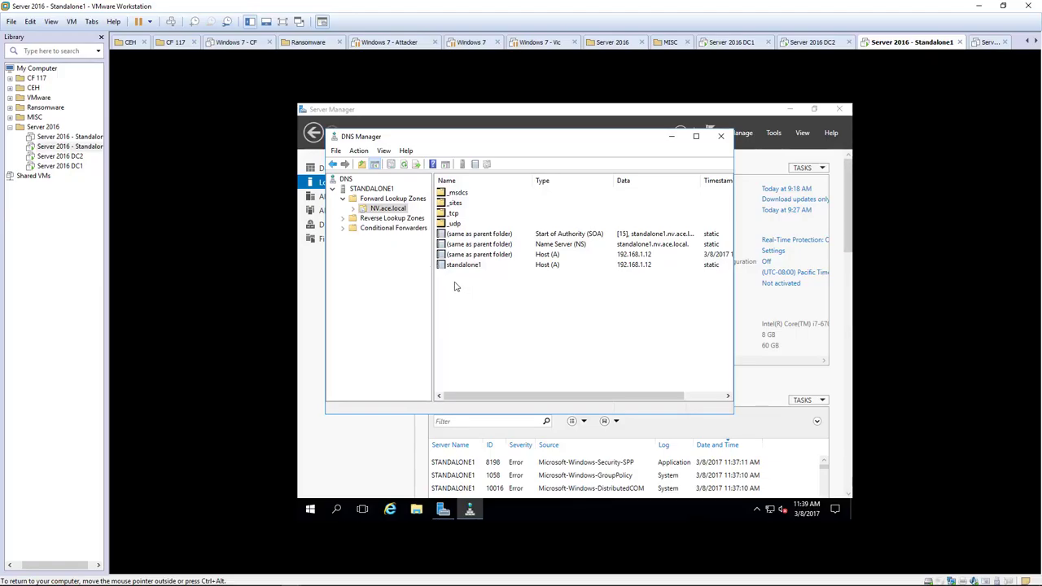
{"action": "left_click", "coordinate": [348, 221]}
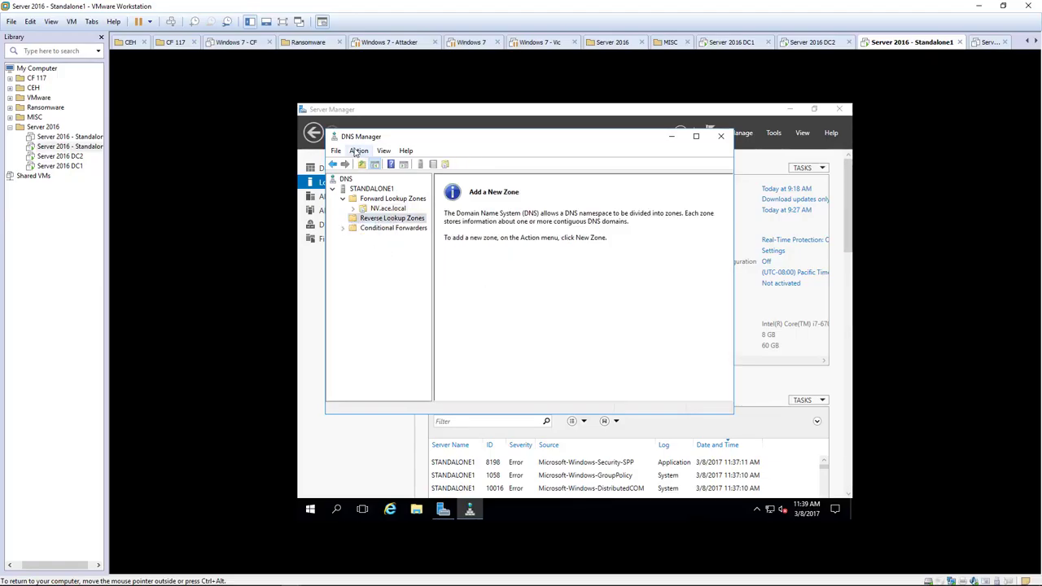
Start a new primary zone replicated to all DNS servers in the NV.ace.local domain.
{"action": "left_click", "coordinate": [358, 151]}
{"action": "left_click", "coordinate": [374, 163]}
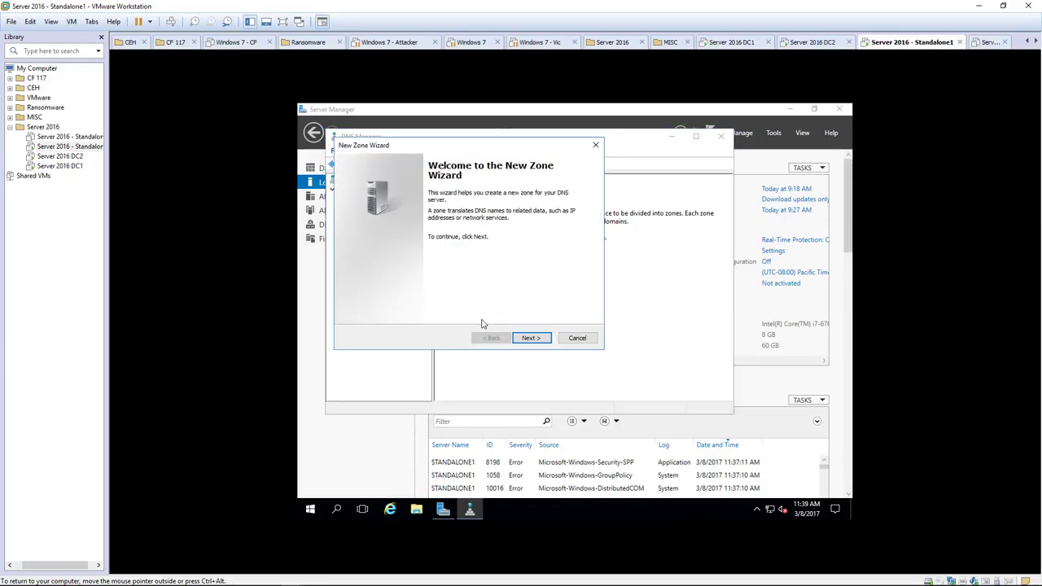
{"action": "left_click", "coordinate": [523, 341]}
{"action": "left_click", "coordinate": [537, 341]}
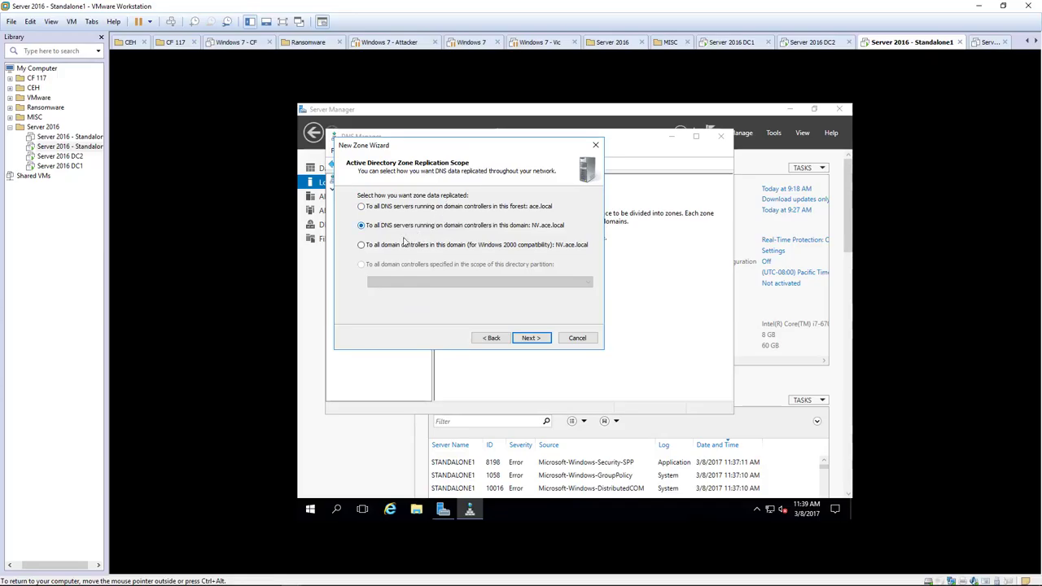
{"action": "left_click", "coordinate": [420, 209]}
{"action": "left_click", "coordinate": [420, 228]}
{"action": "left_click", "coordinate": [531, 338]}
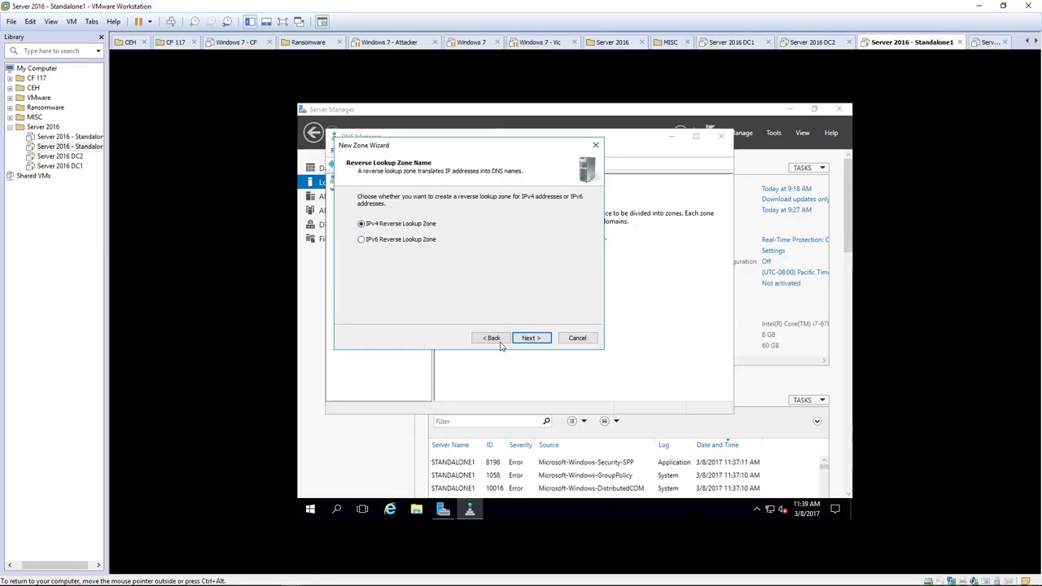
Make it an IPv4 reverse zone for network 192.168.1 with secure-only dynamic updates.
{"action": "left_click", "coordinate": [528, 338]}
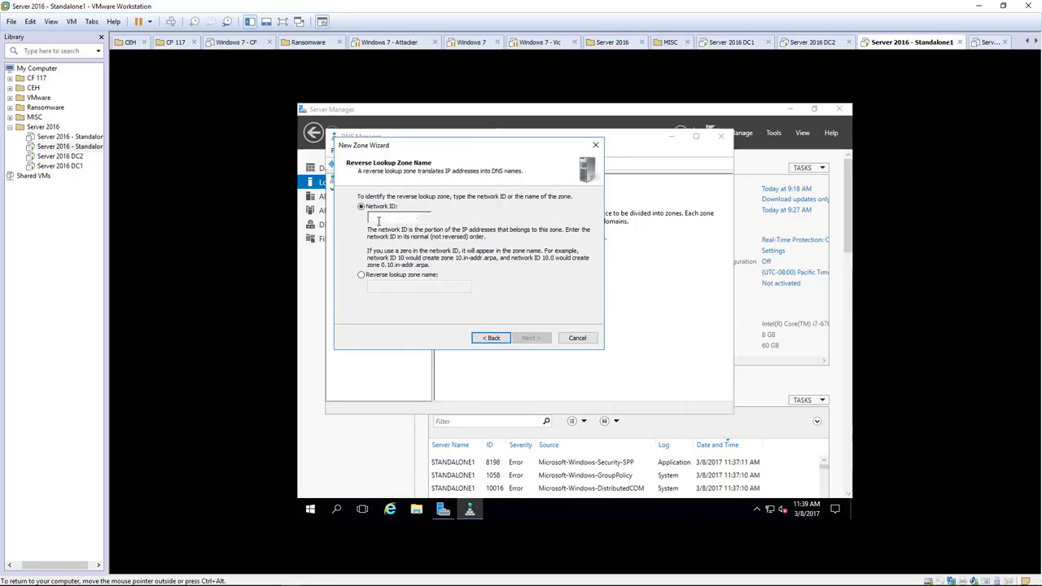
{"action": "type", "text": "192.16"}
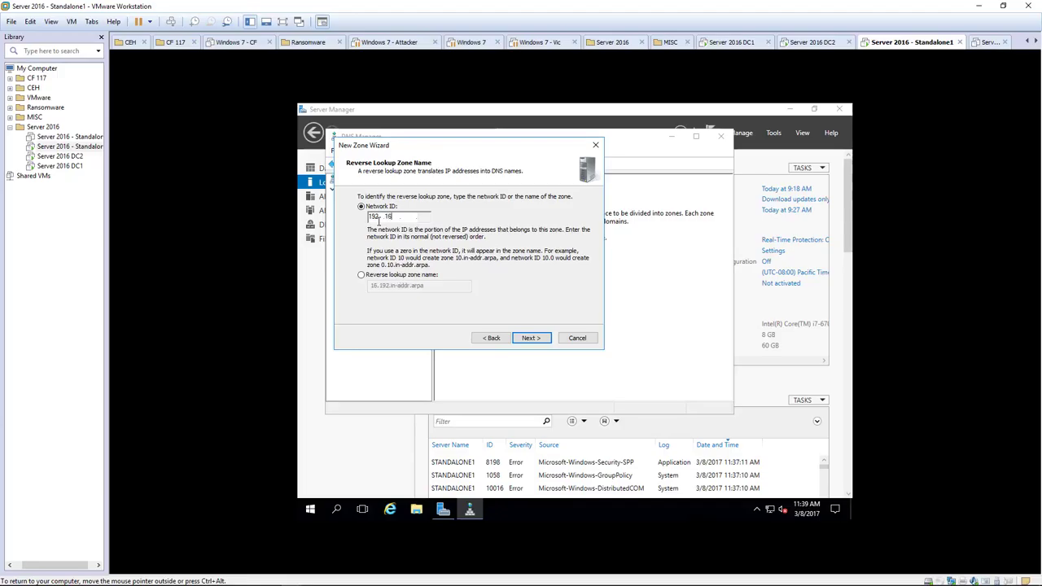
{"action": "type", "text": "8.1"}
{"action": "left_click", "coordinate": [530, 338]}
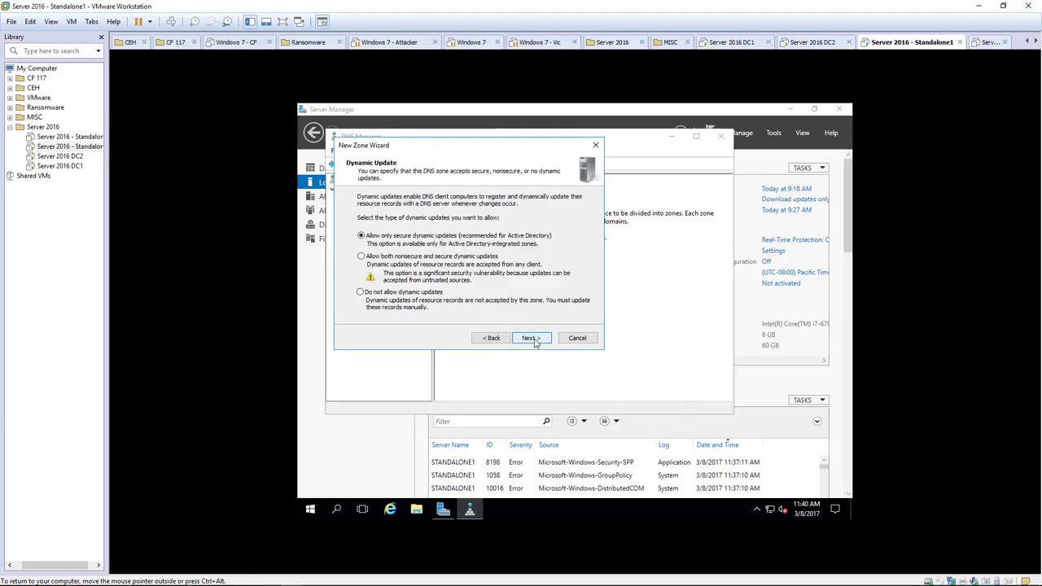
{"action": "left_click", "coordinate": [531, 338]}
Attempt to finish the zone, dismiss the replication error, step back, and cancel the wizard.
{"action": "left_click", "coordinate": [532, 338]}
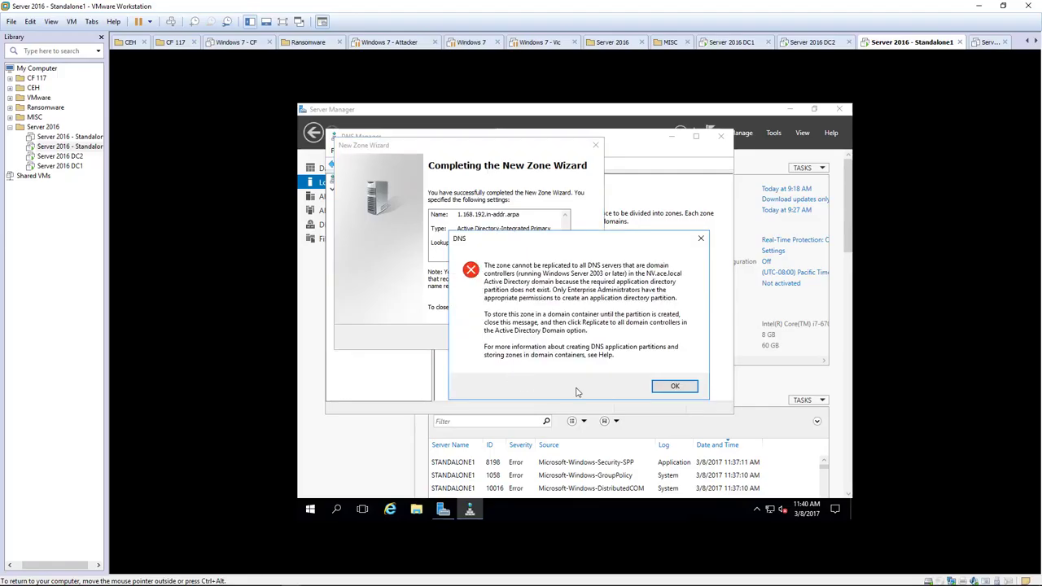
{"action": "left_click", "coordinate": [675, 386]}
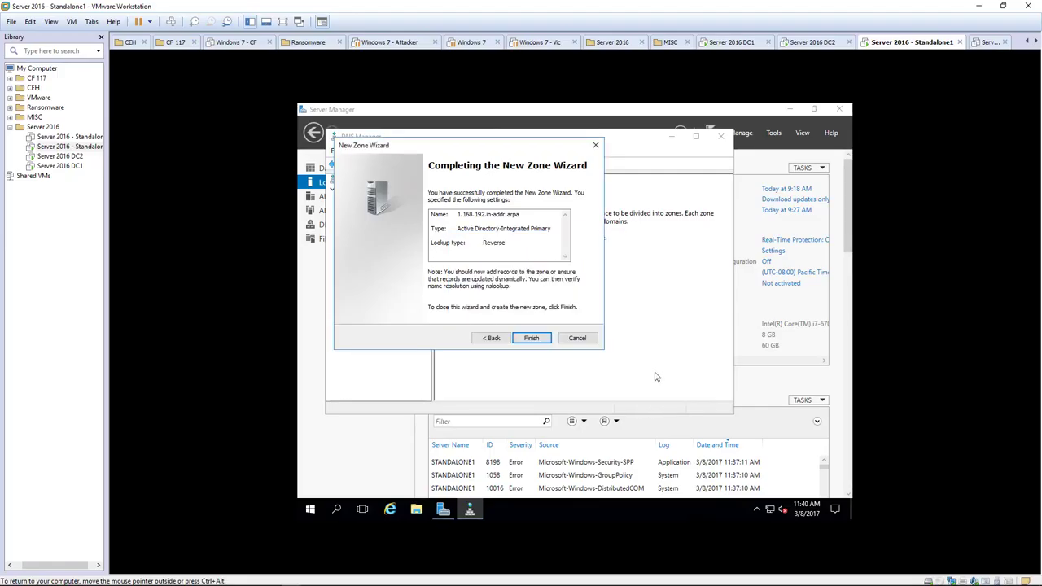
{"action": "left_click", "coordinate": [498, 339]}
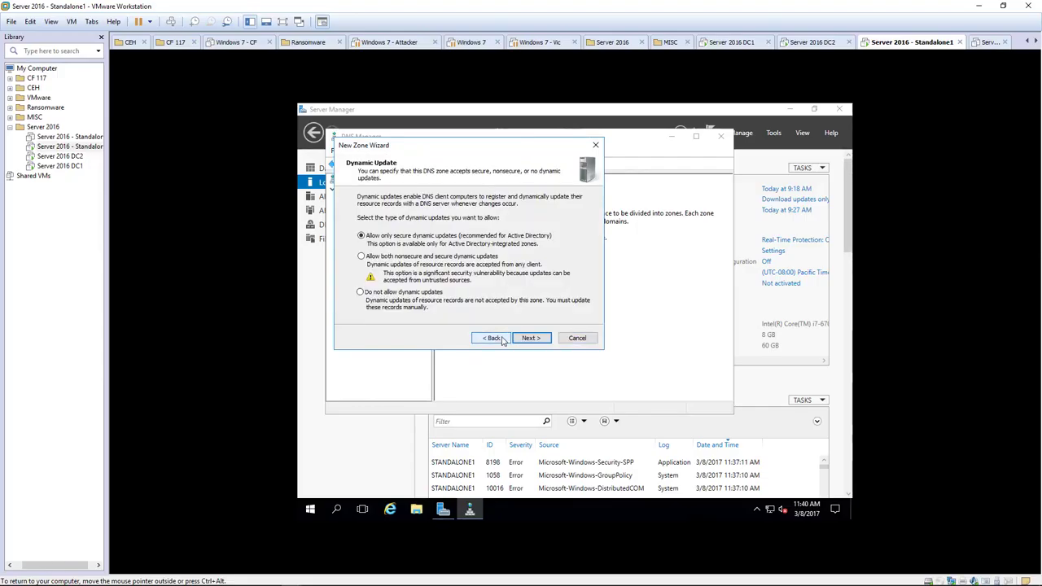
{"action": "left_click", "coordinate": [493, 338]}
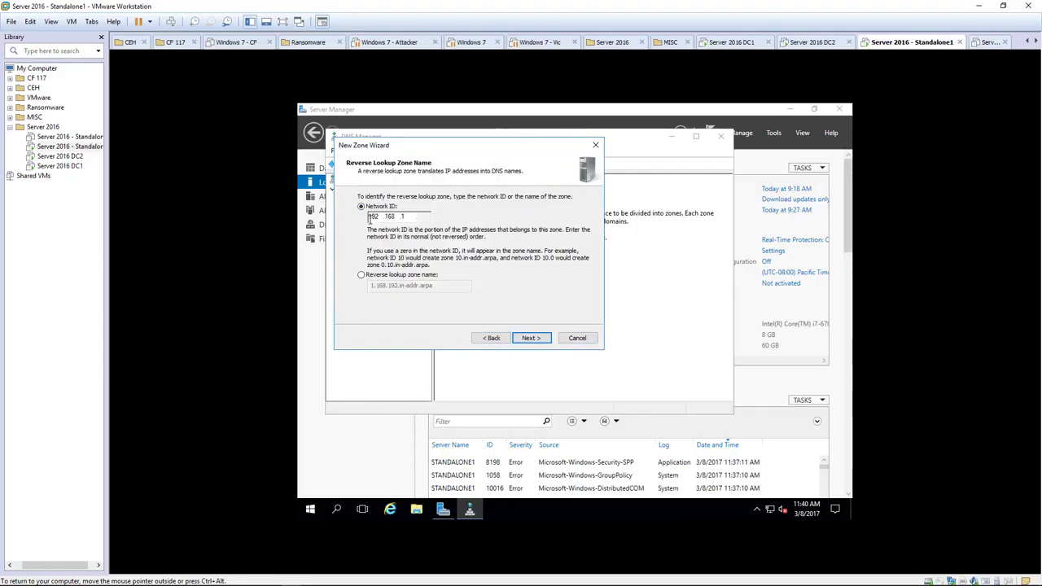
{"action": "double_click", "coordinate": [373, 217]}
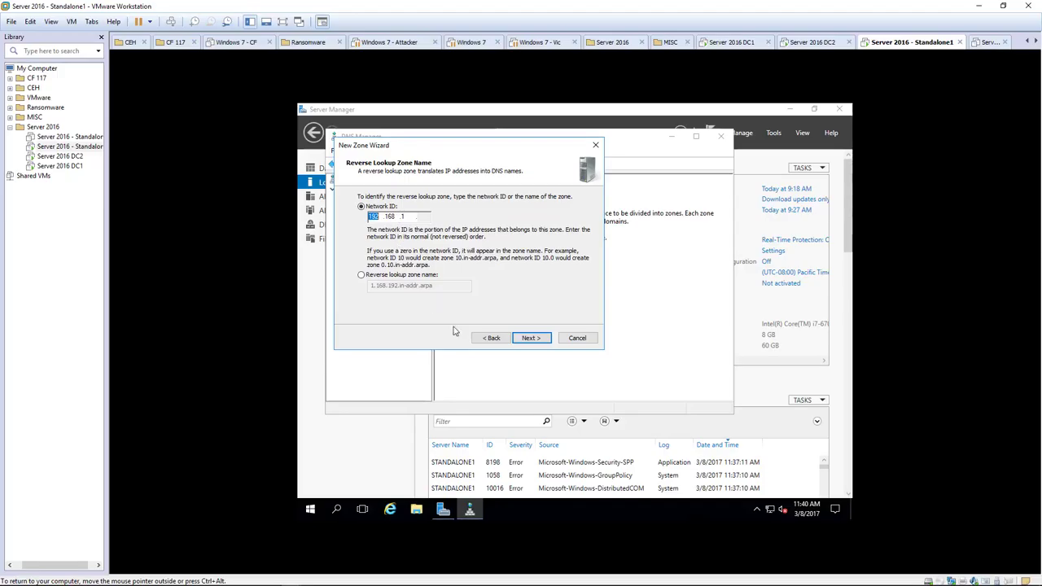
{"action": "left_click", "coordinate": [575, 337]}
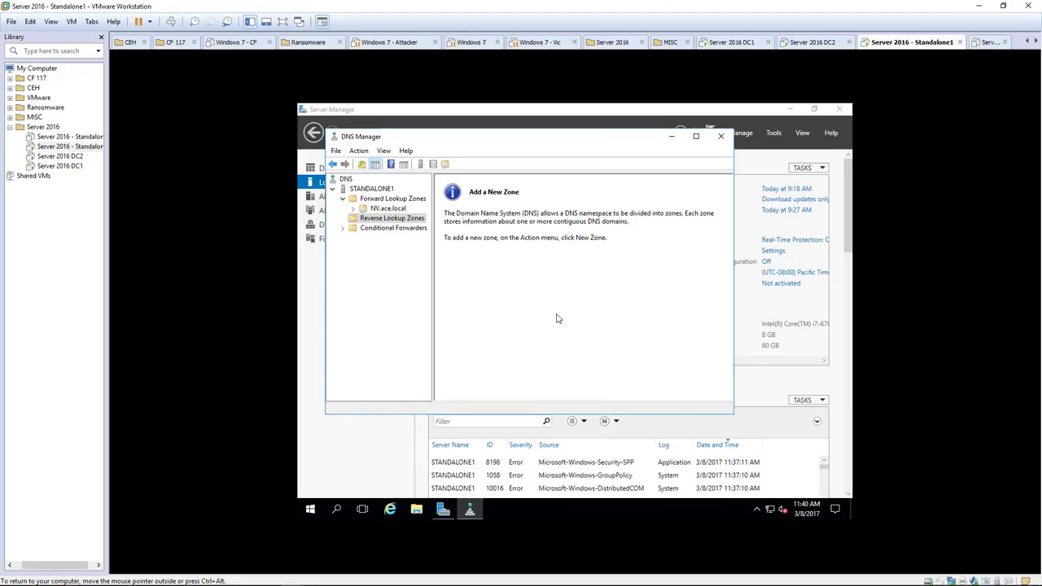
Close DNS Manager, returning to Server Manager's Local Server page.
{"action": "left_click", "coordinate": [719, 136]}
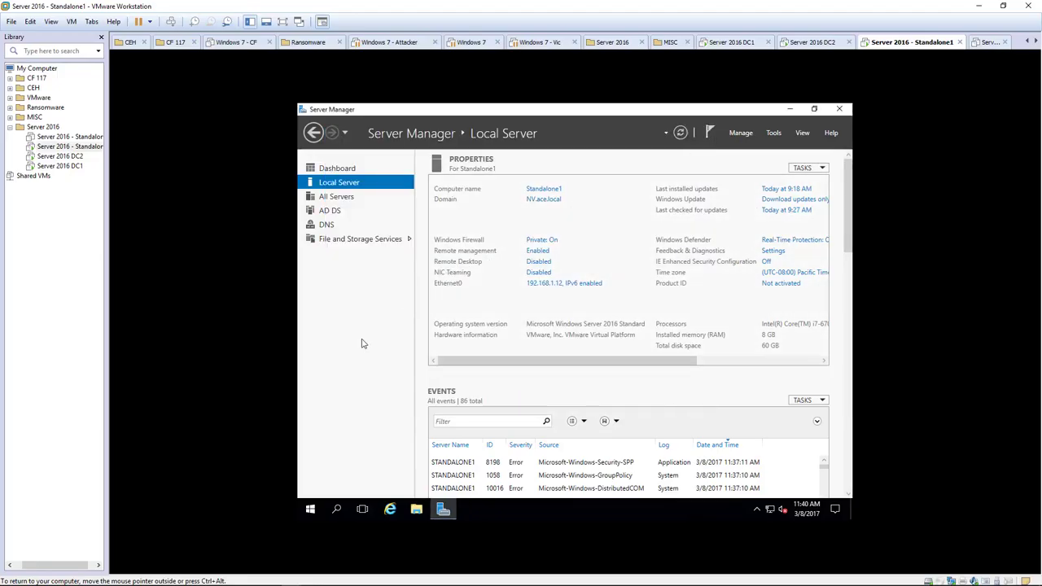